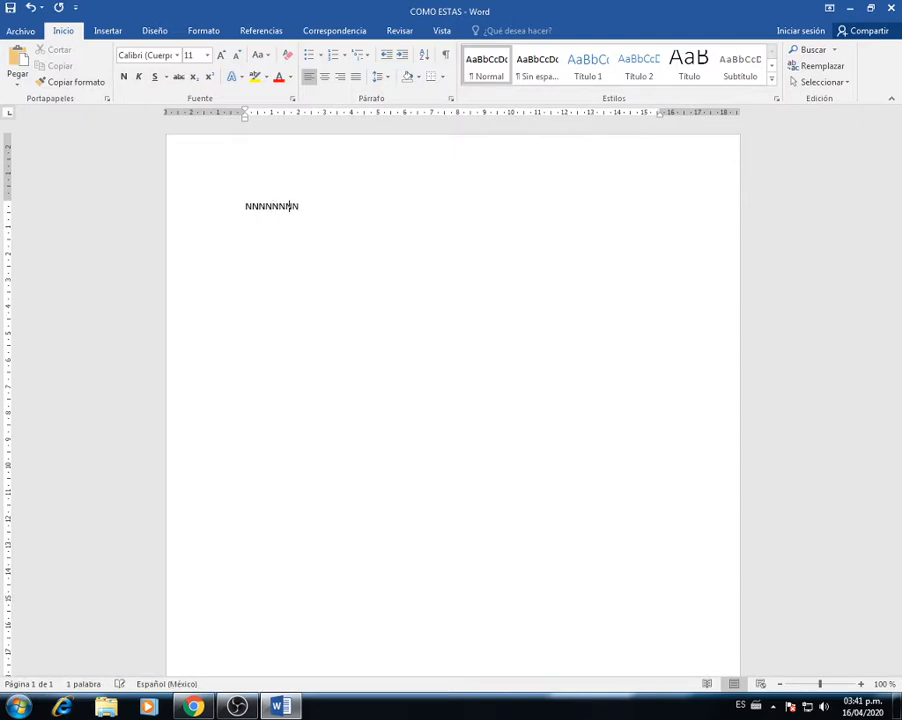
Step: Extend the row of N characters in the COMO ESTAS document and close the document, saving the changes
text(NNNNNNNNNNNNNNNNNNNNNNNNNNNN)
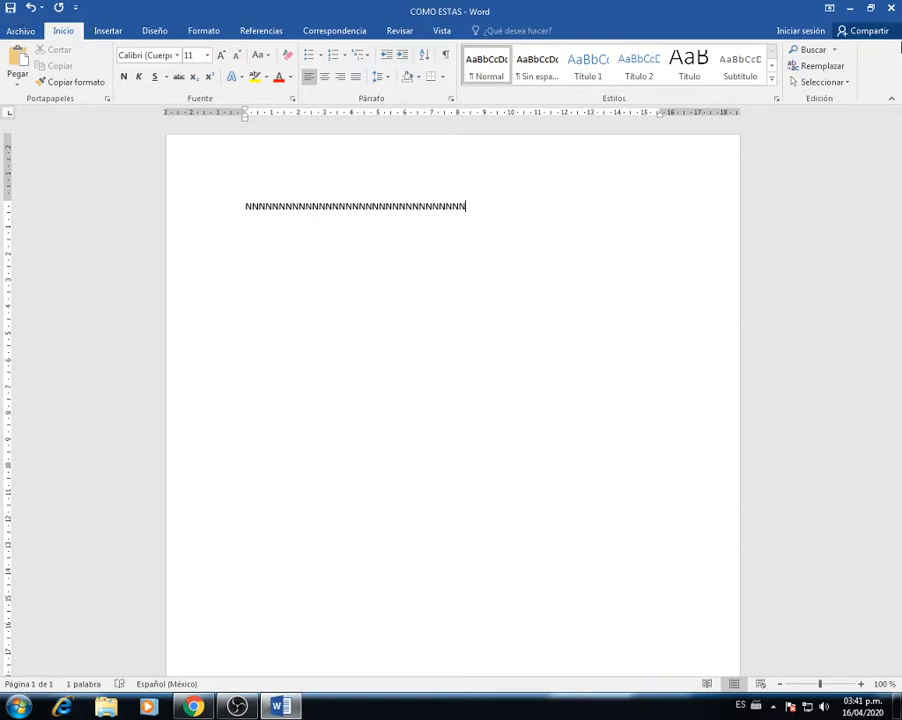
click(892, 9)
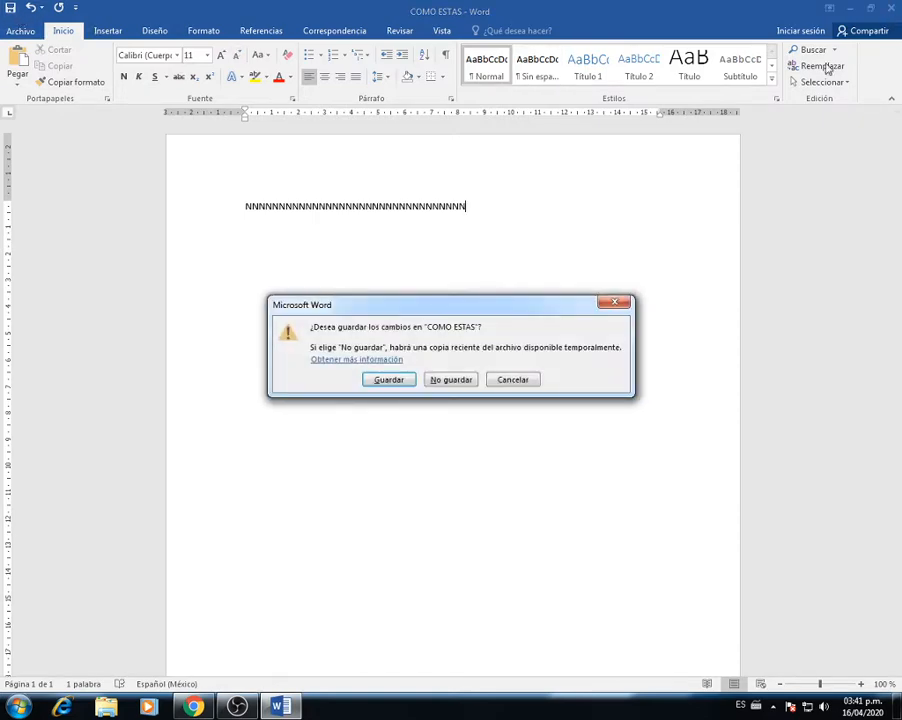
click(390, 380)
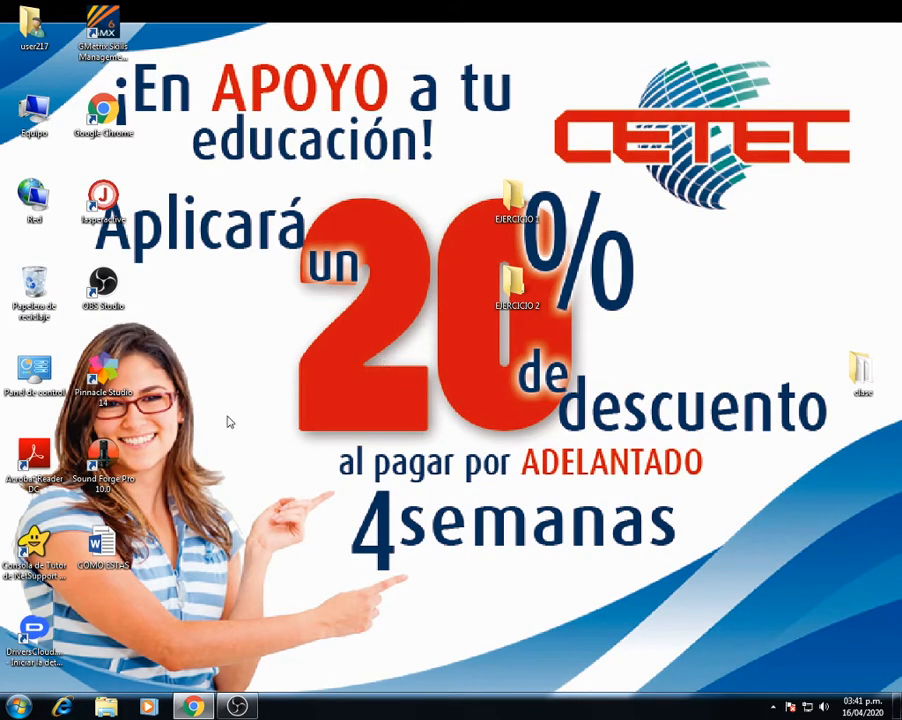
Step: Look through the contents of the desktop folder EJERCICIO 1 and of removable disk D:, closing each window
double_click(513, 198)
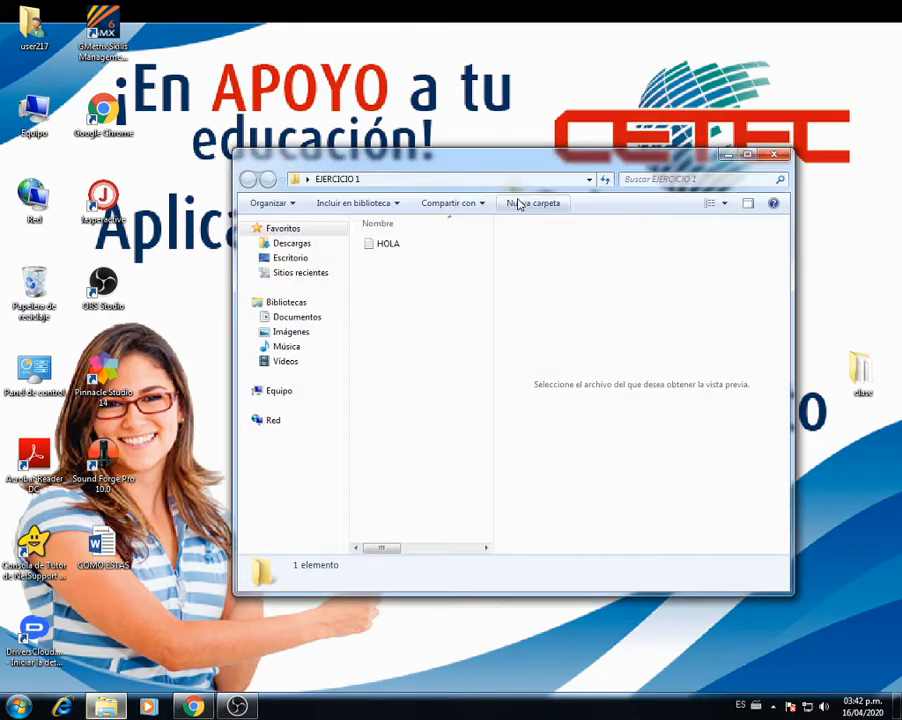
click(772, 155)
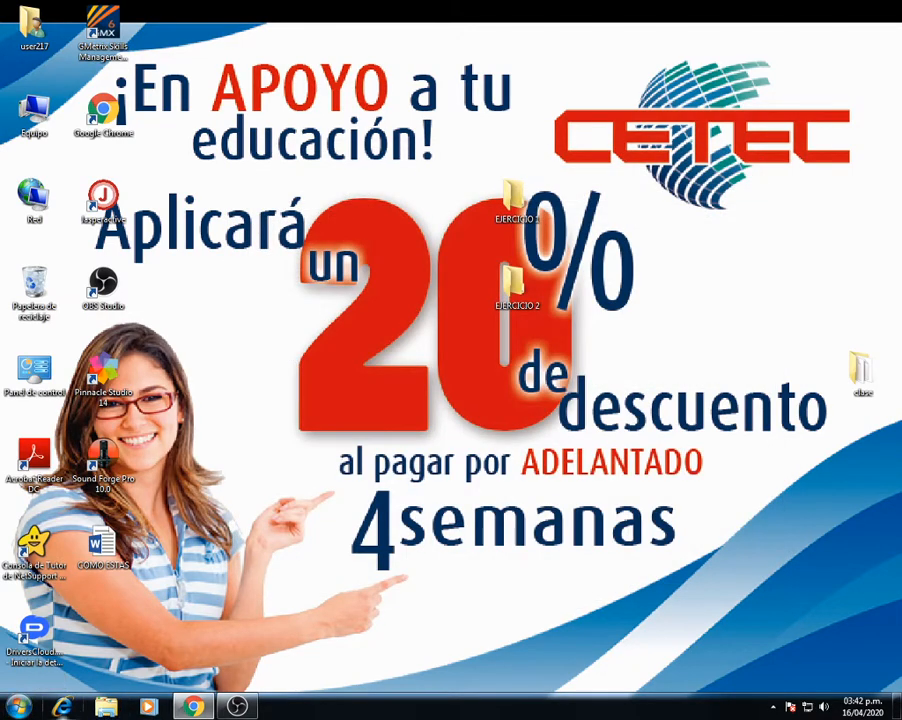
click(91, 711)
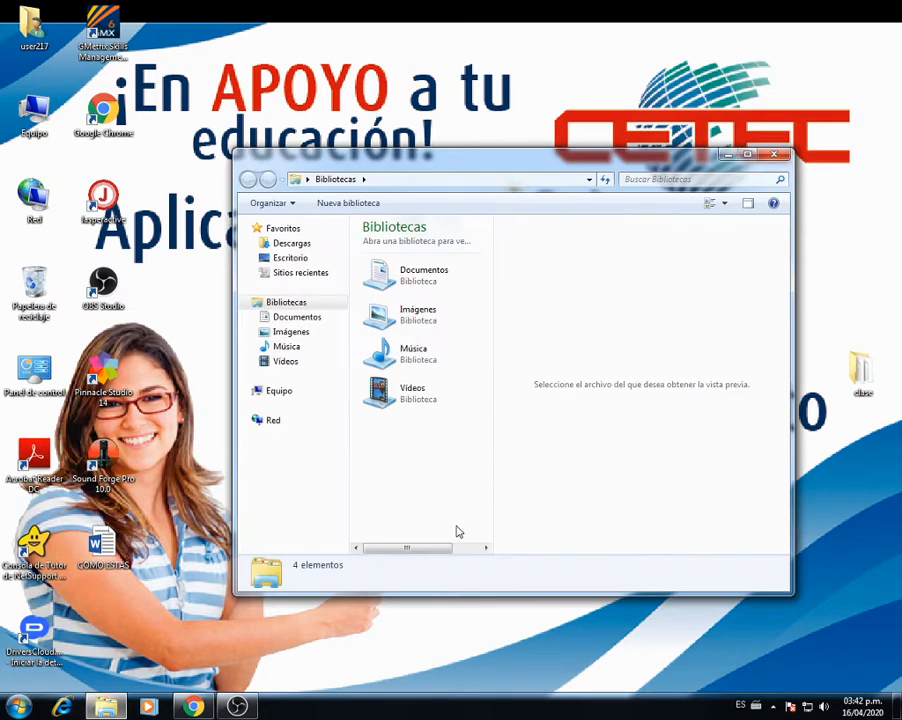
click(304, 392)
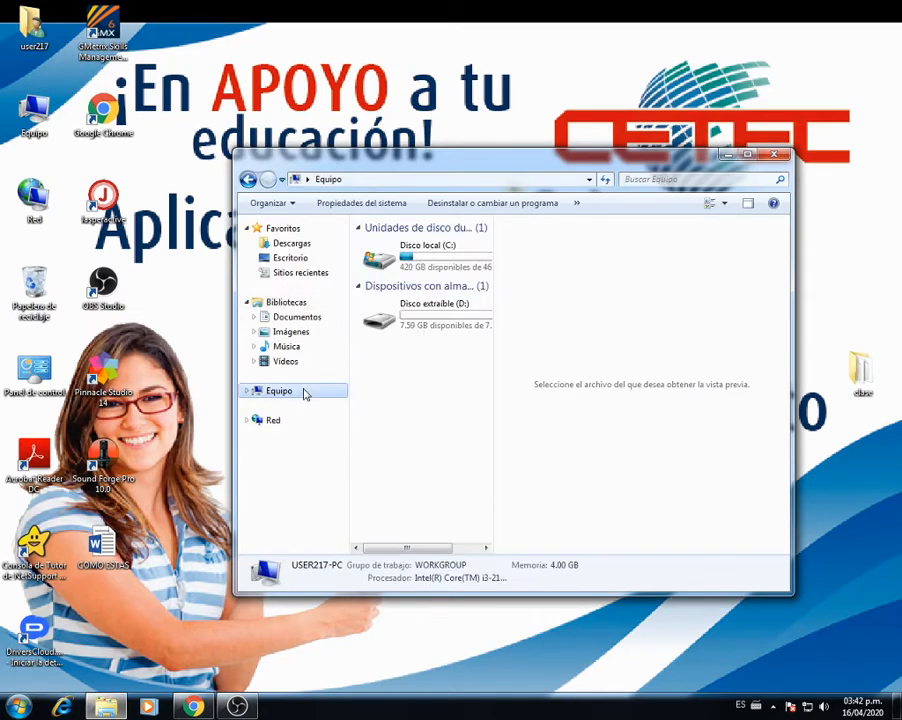
double_click(480, 309)
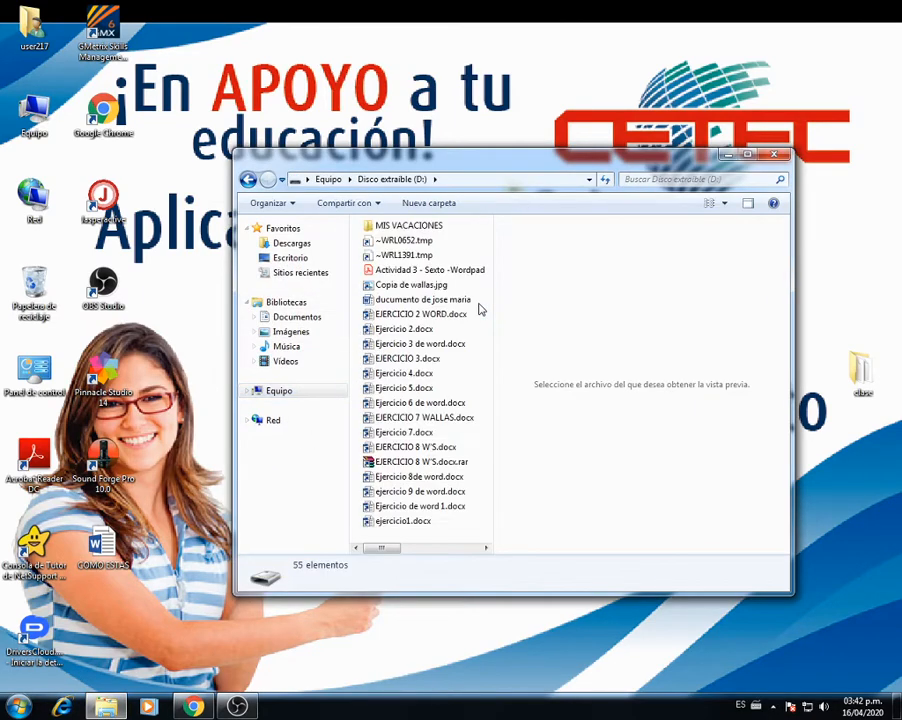
scroll(478, 312, down, 2)
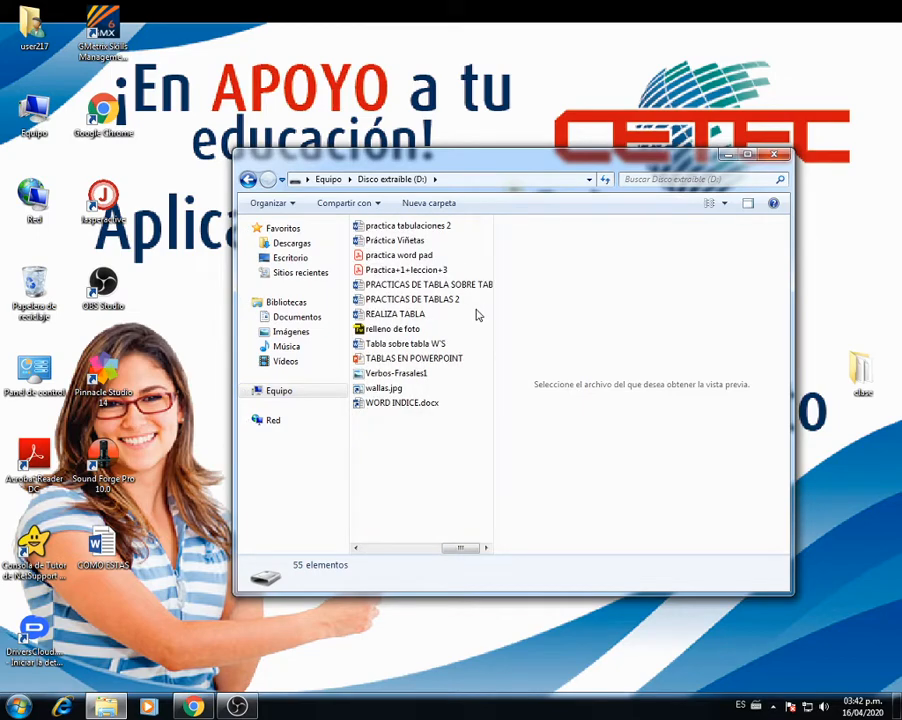
scroll(478, 314, up, 2)
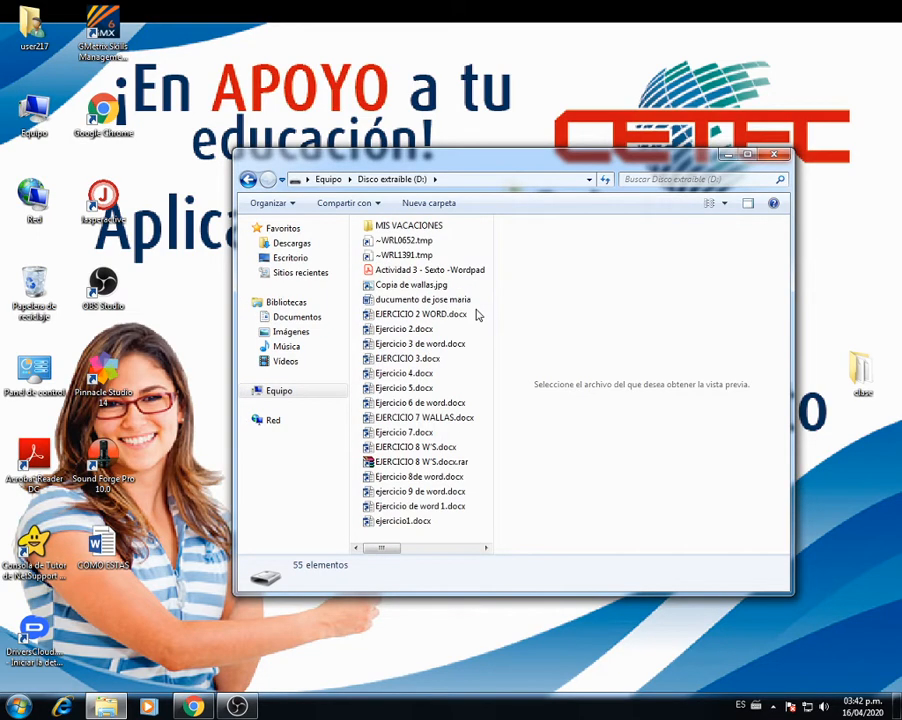
scroll(477, 314, down, 2)
scroll(477, 314, up, 2)
click(774, 154)
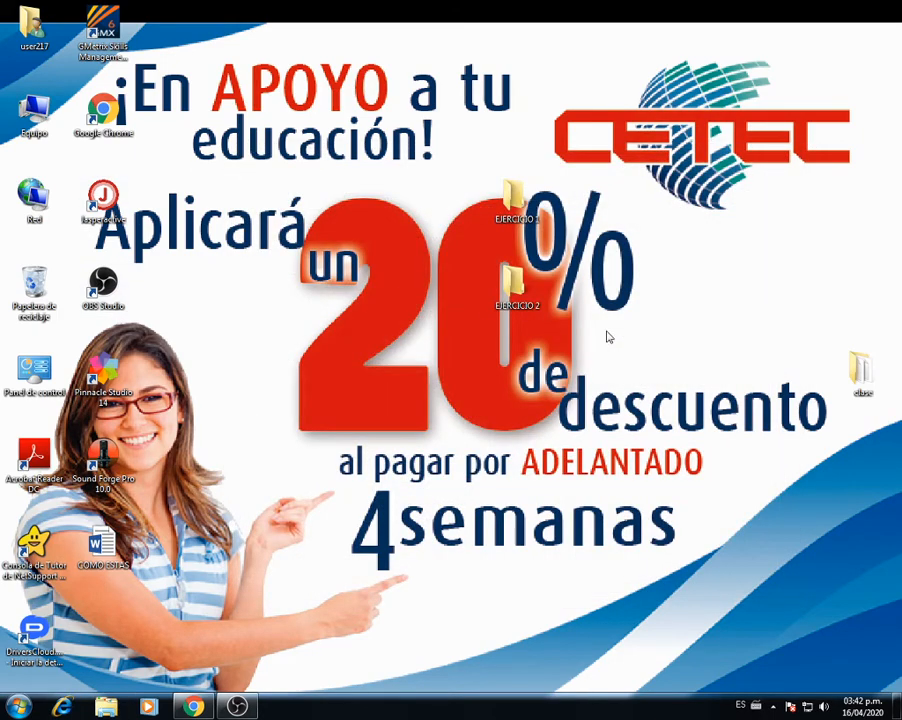
right_click(387, 384)
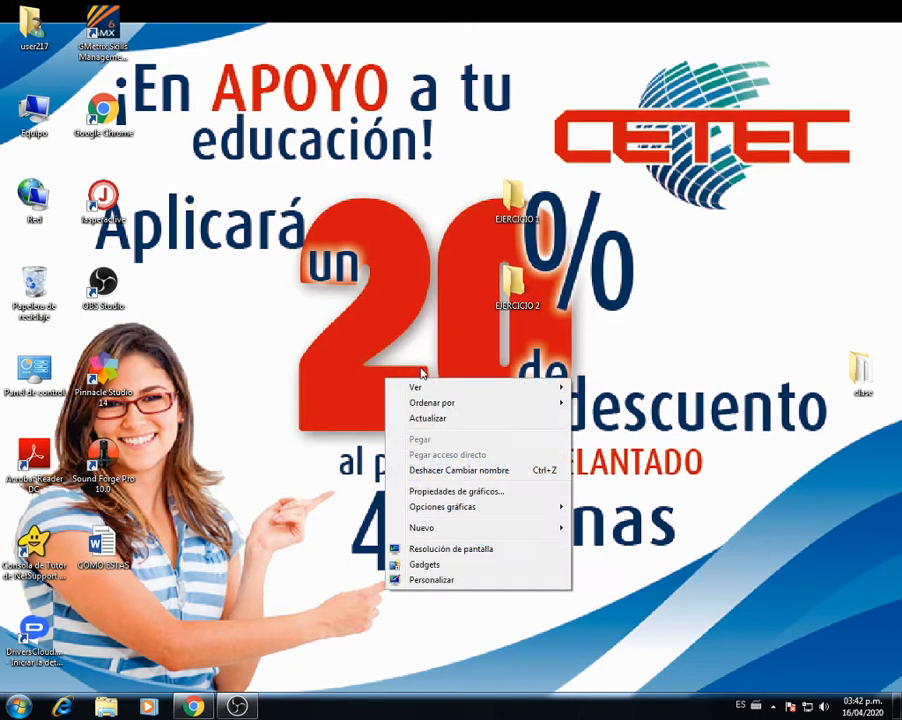
mouse_move(505, 530)
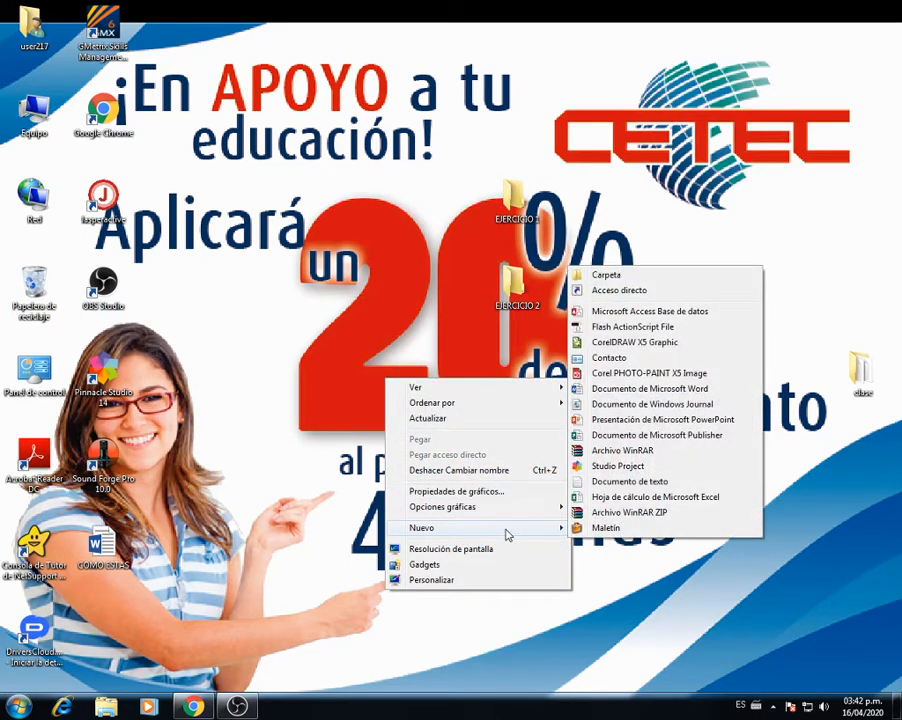
click(319, 328)
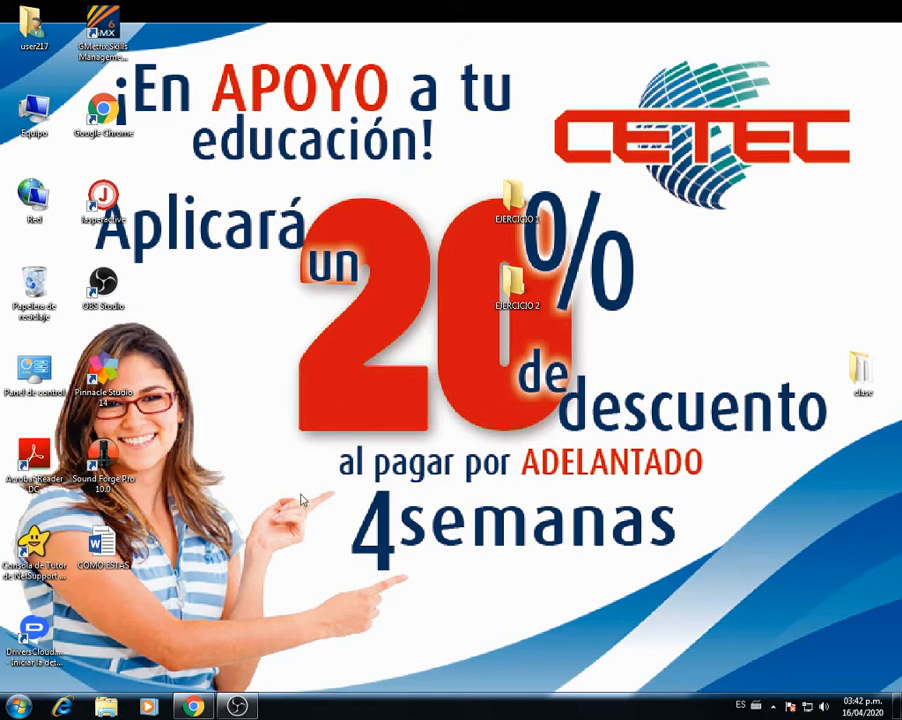
Step: View the Descargas folder in the file explorer and open removable disk D: from Equipo
click(106, 707)
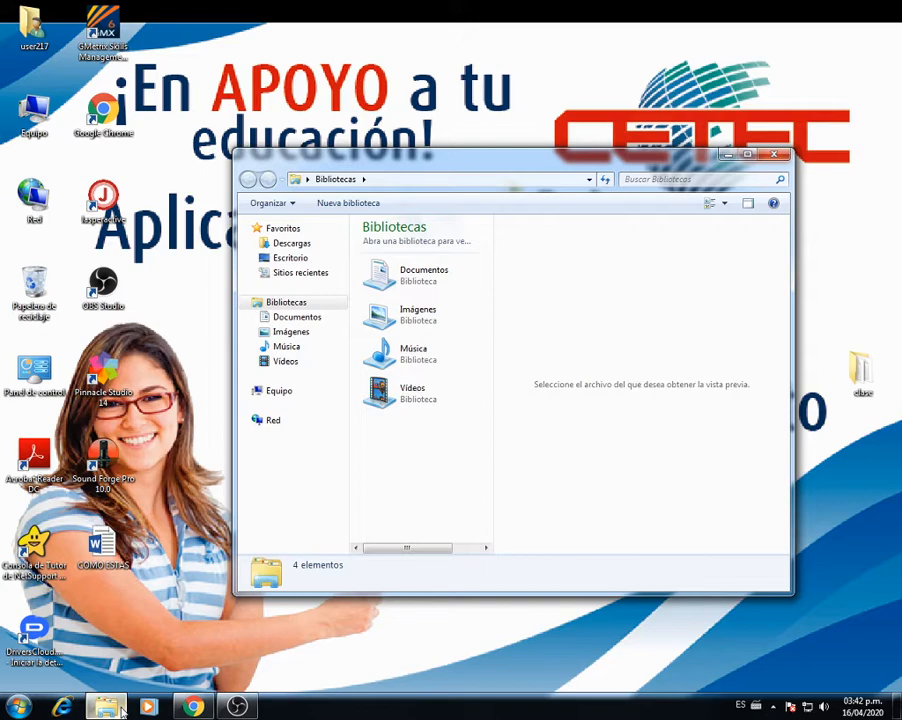
click(311, 247)
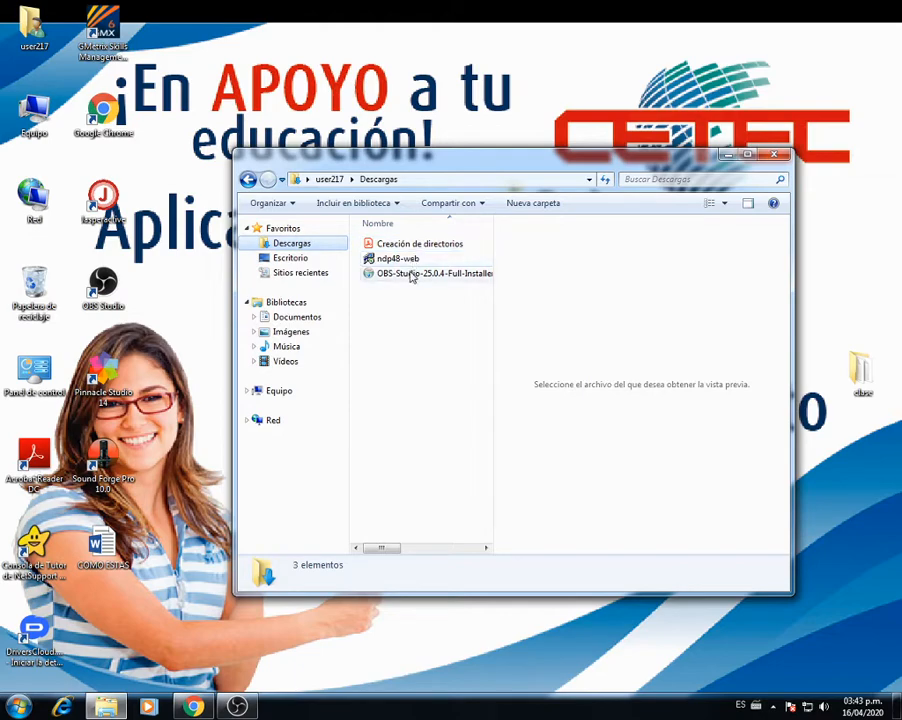
click(300, 394)
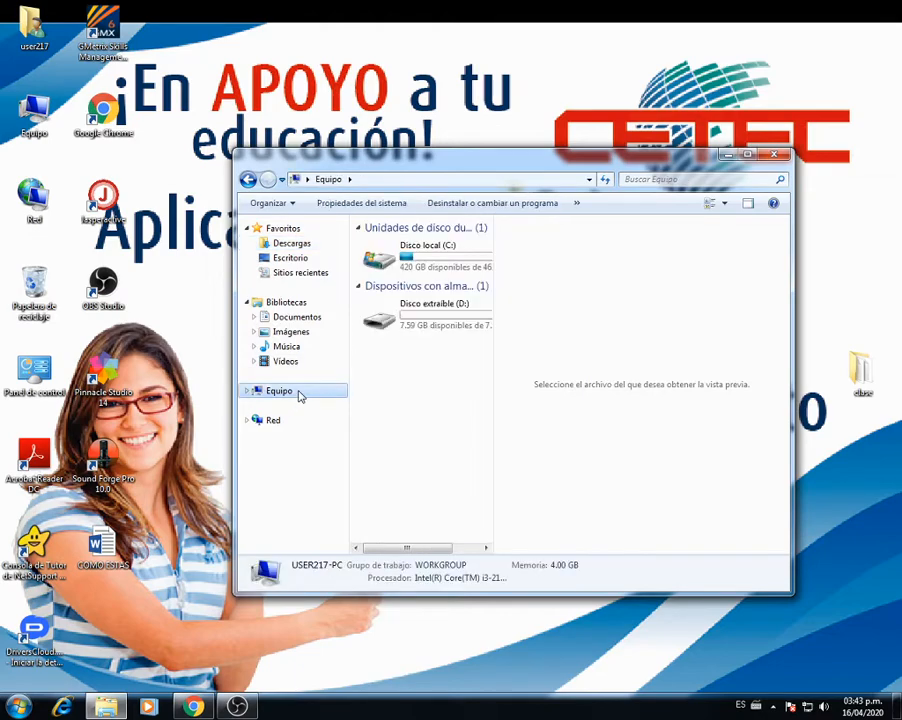
double_click(476, 311)
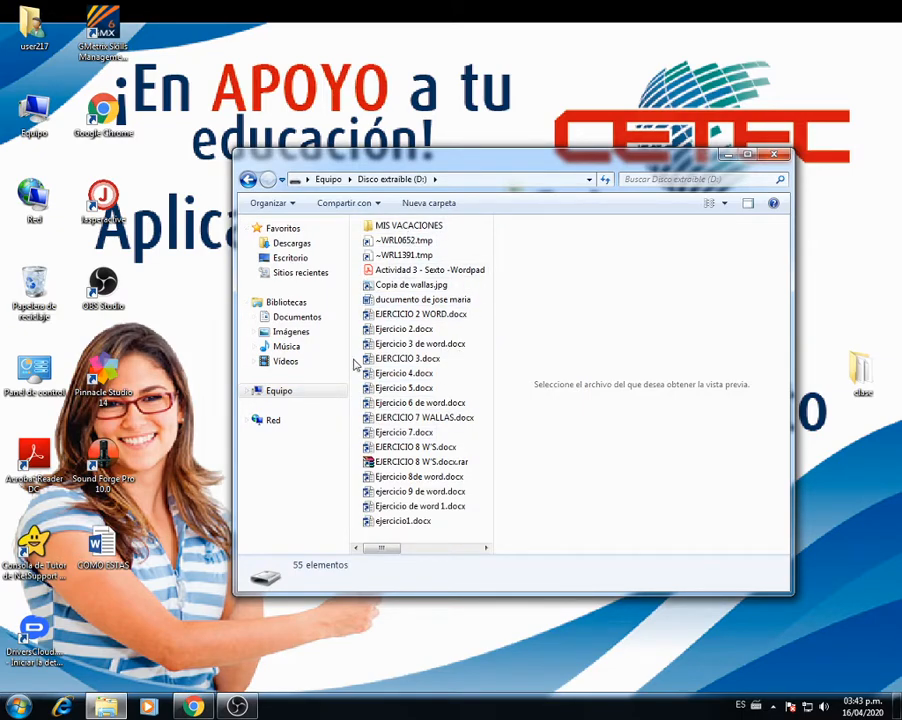
Step: Expand the folder tree of removable disk D: down to the year folders inside MIS VACACIONES
click(247, 391)
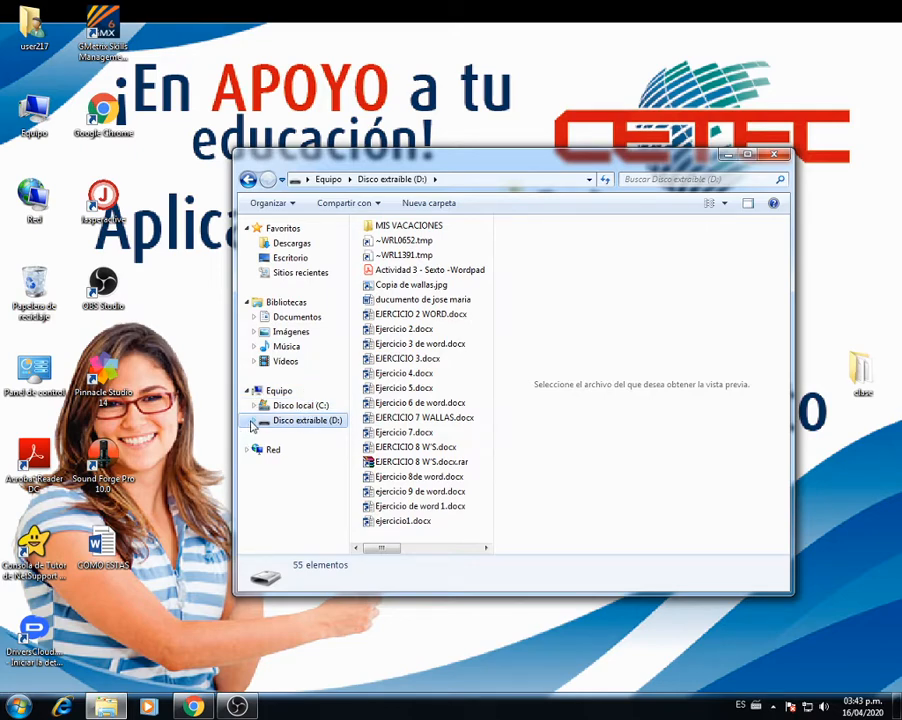
click(253, 421)
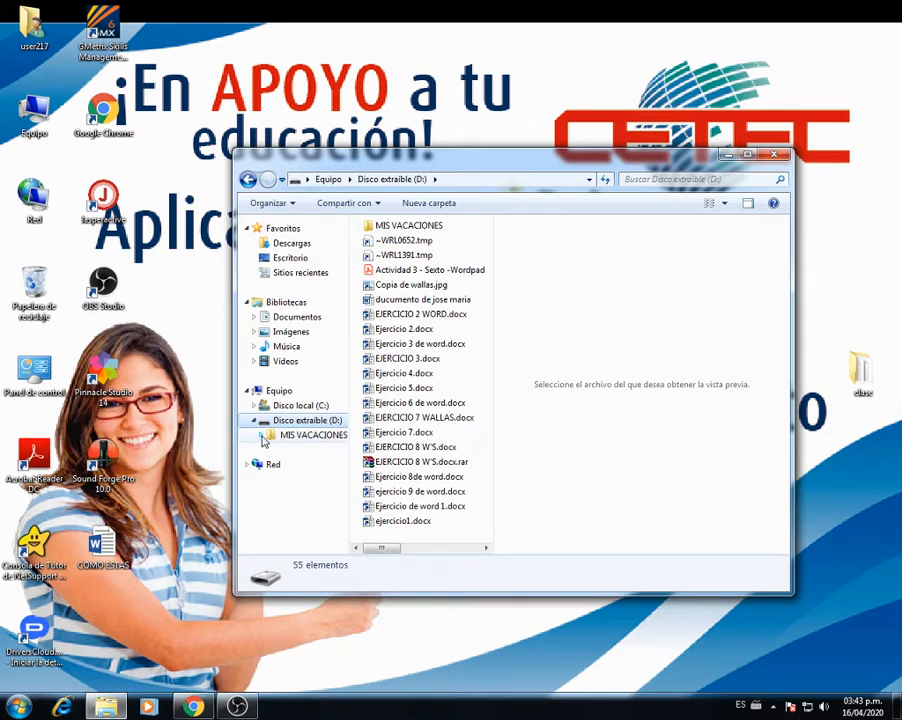
click(262, 437)
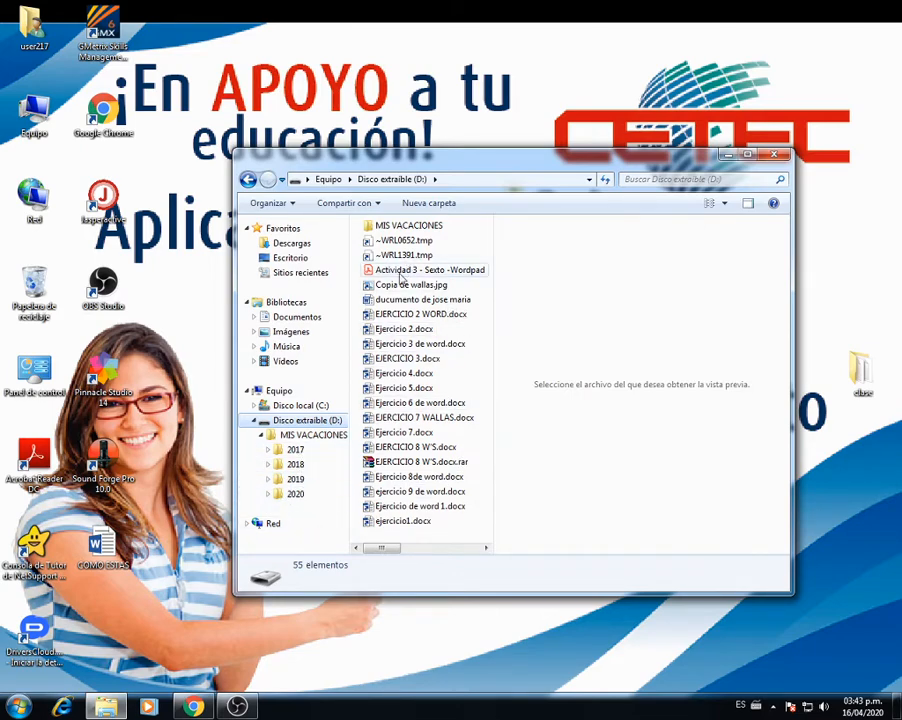
Step: Expand the 2017, 2018, 2019 and 2020 folders to view their subfolders, and close the explorer window
click(269, 452)
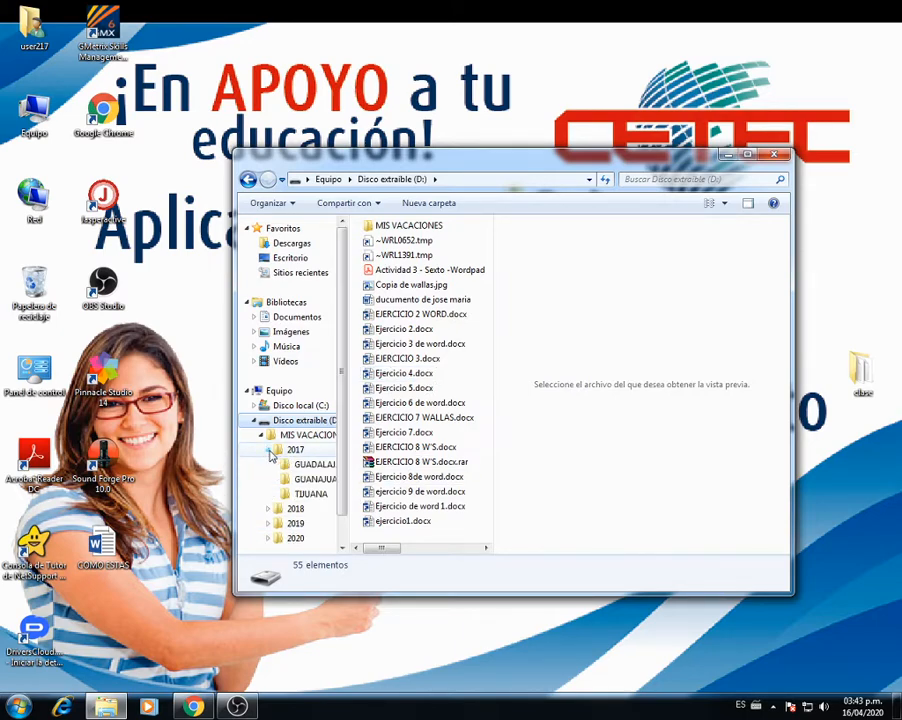
scroll(300, 470, down, 1)
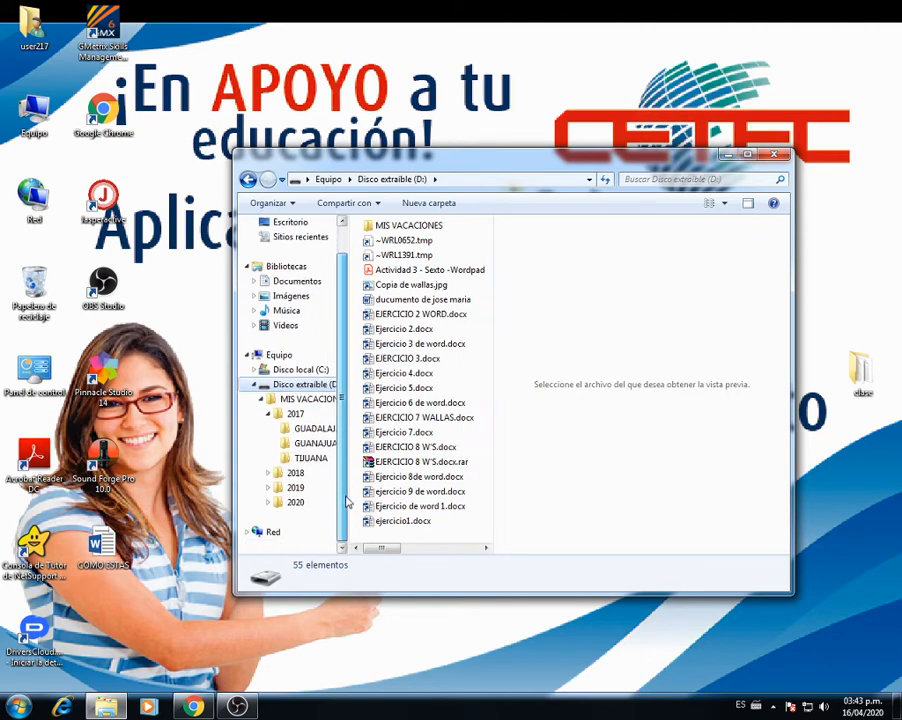
click(269, 477)
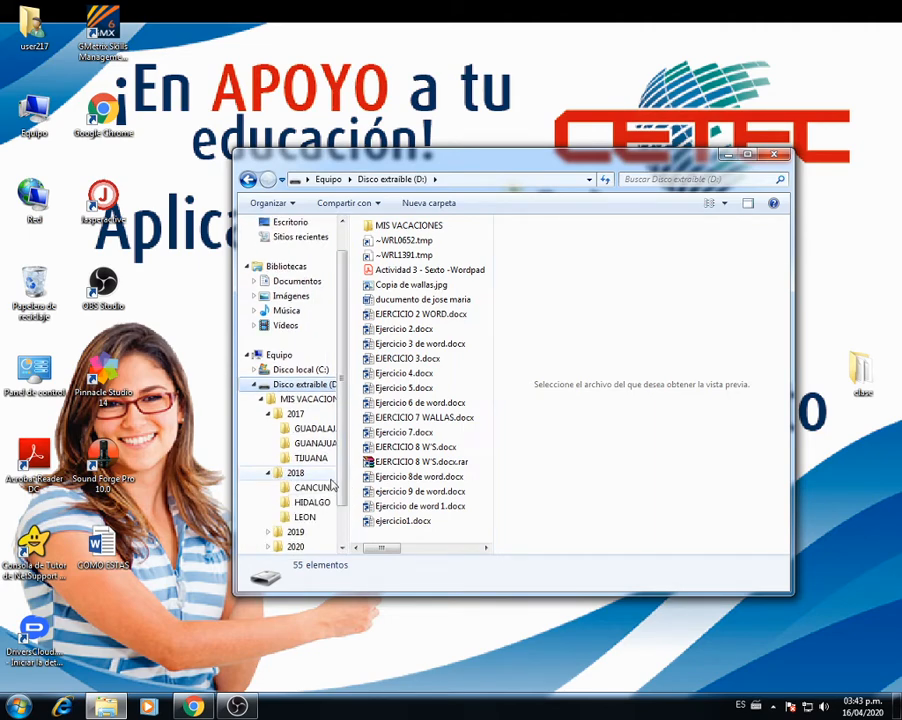
scroll(343, 505, down, 1)
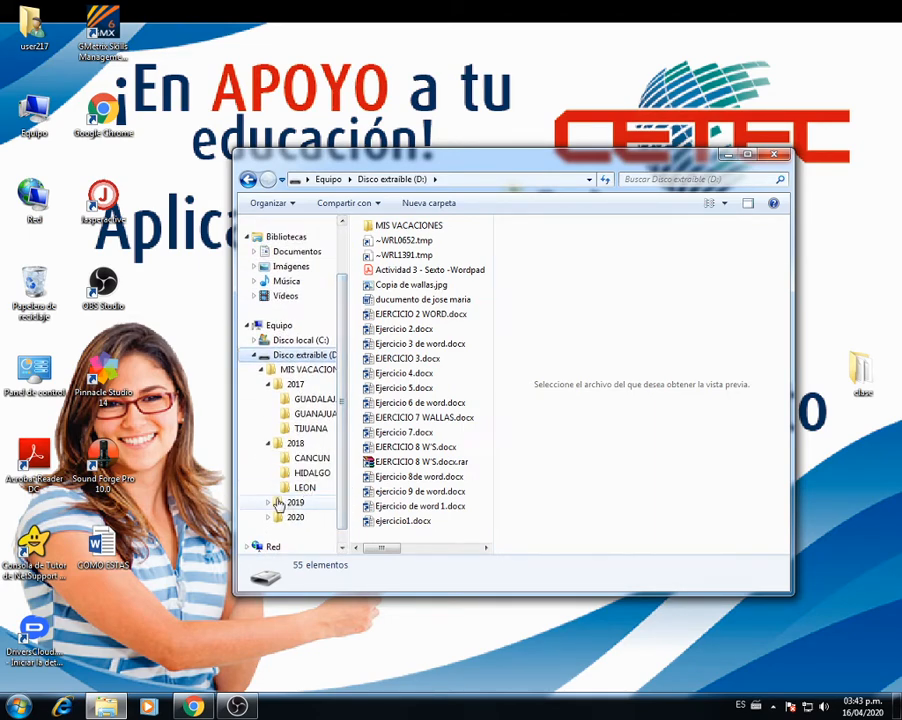
click(269, 502)
scroll(344, 495, down, 1)
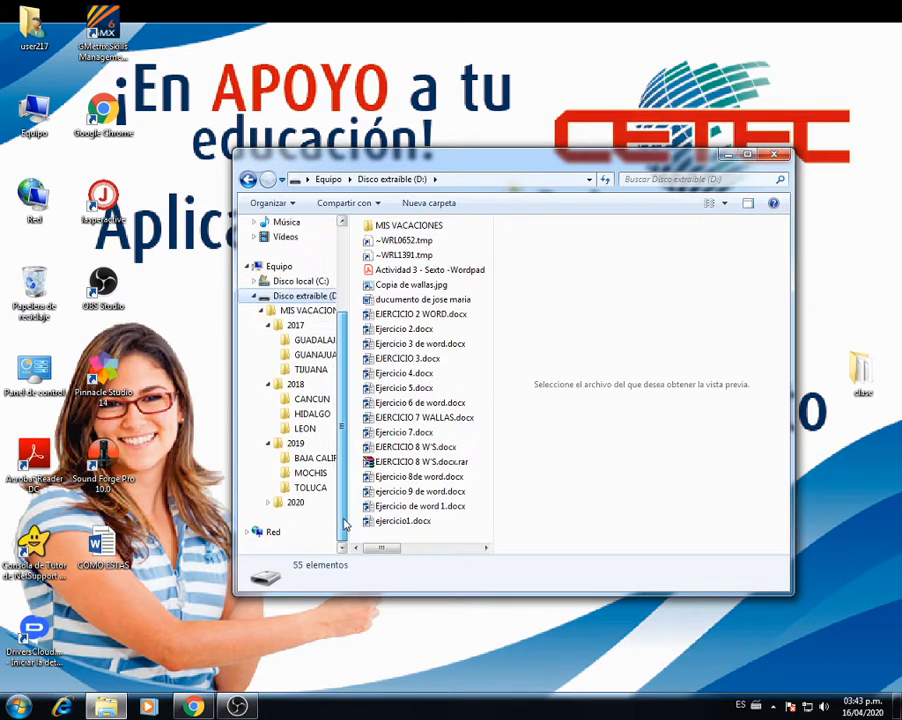
click(268, 503)
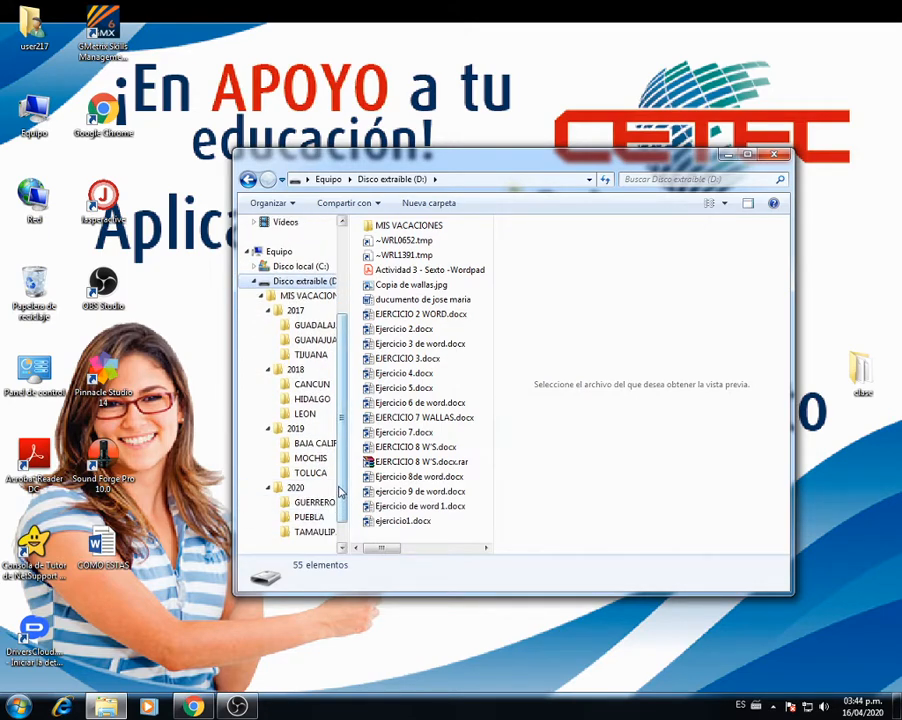
scroll(339, 490, down, 1)
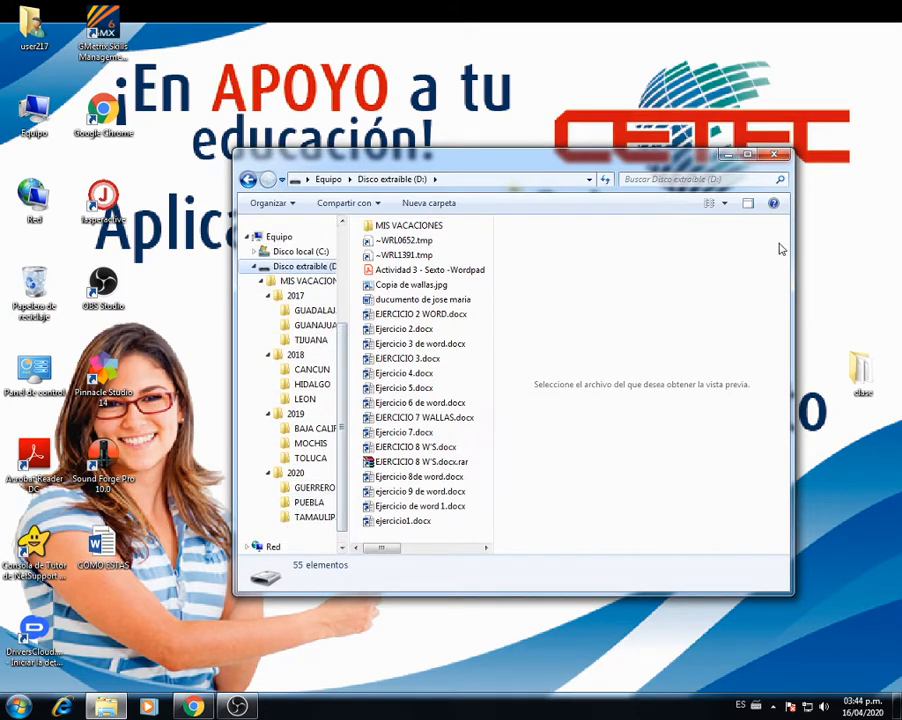
click(775, 158)
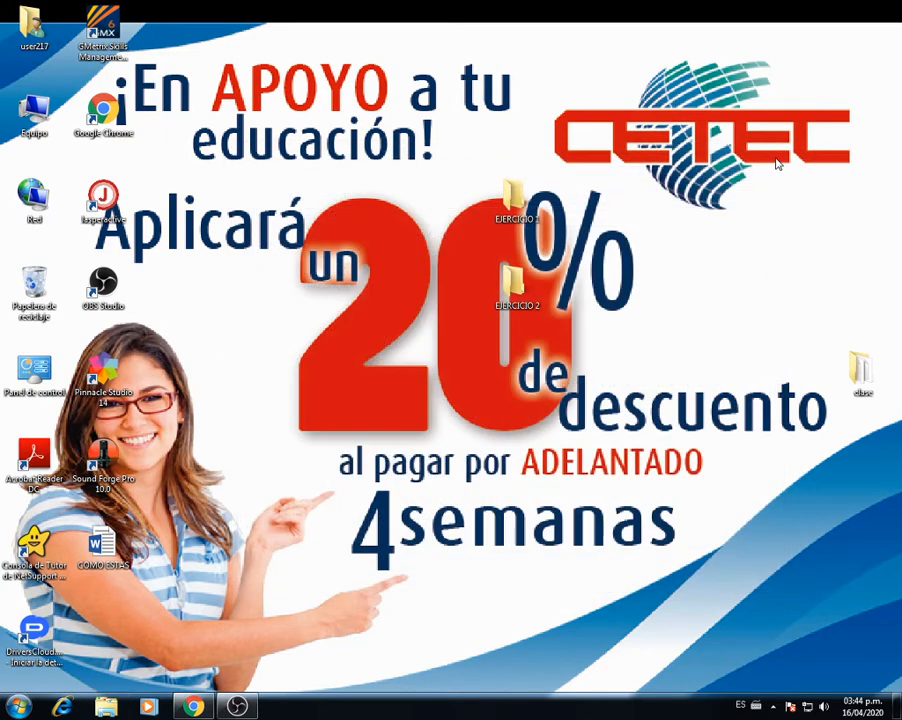
right_click(527, 207)
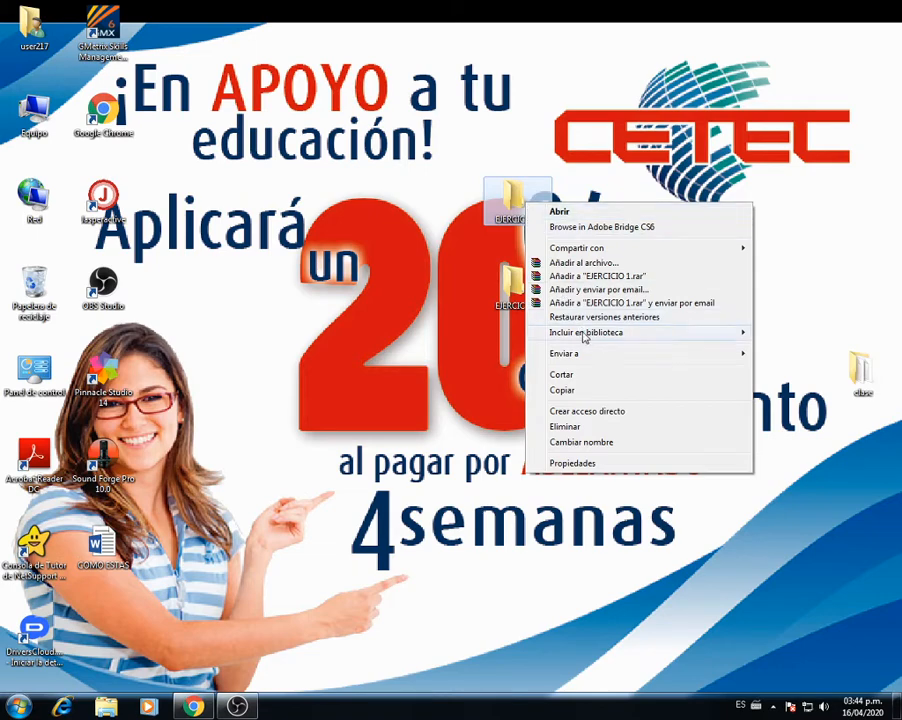
mouse_move(583, 358)
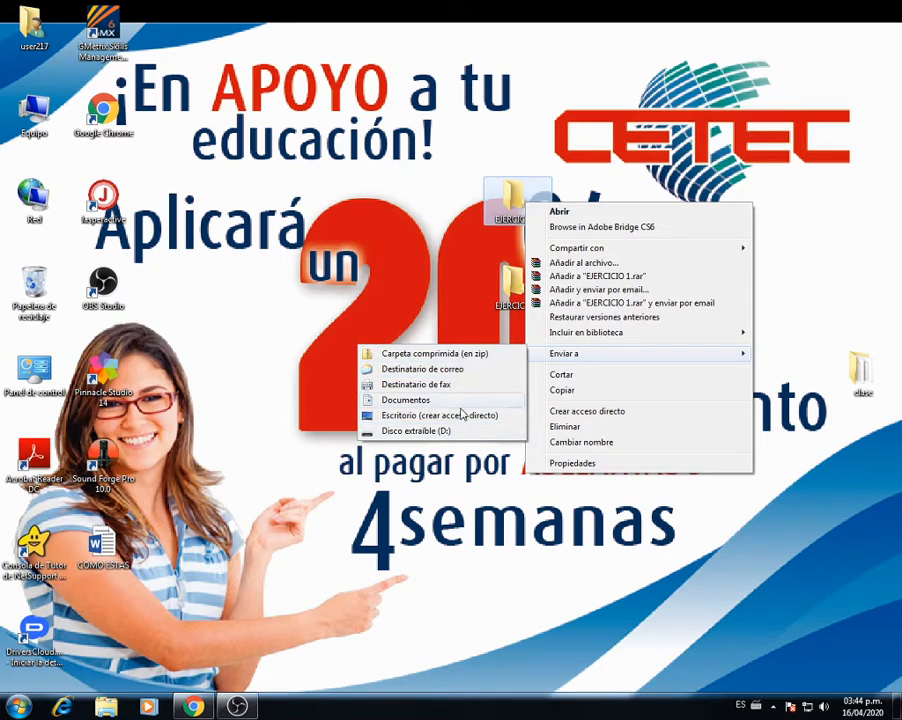
click(381, 298)
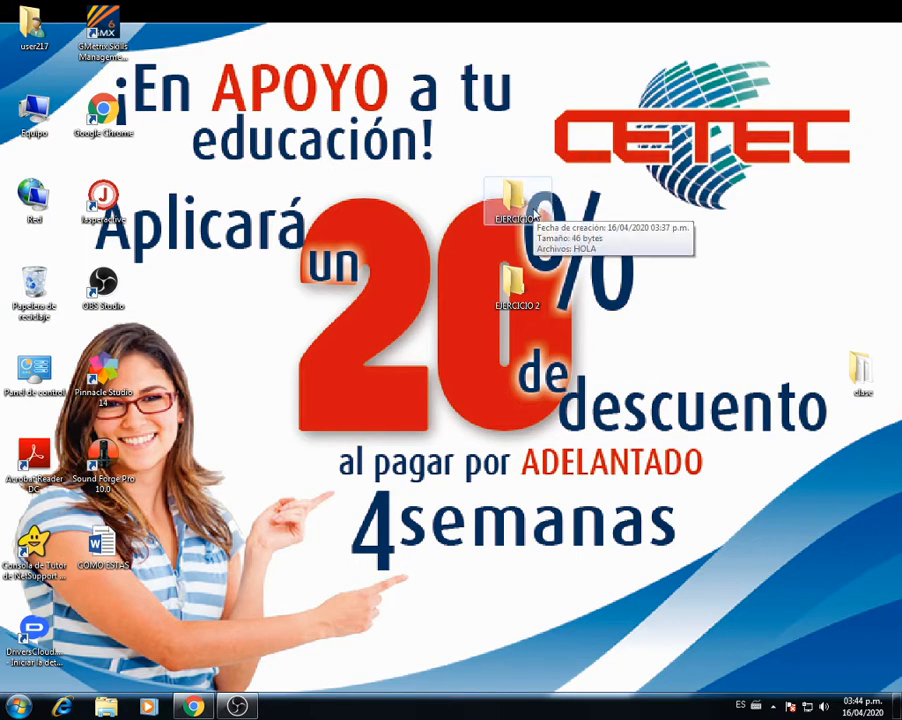
Step: Send a copy of the EJERCICIO 1 desktop folder to removable disk D:
right_click(534, 214)
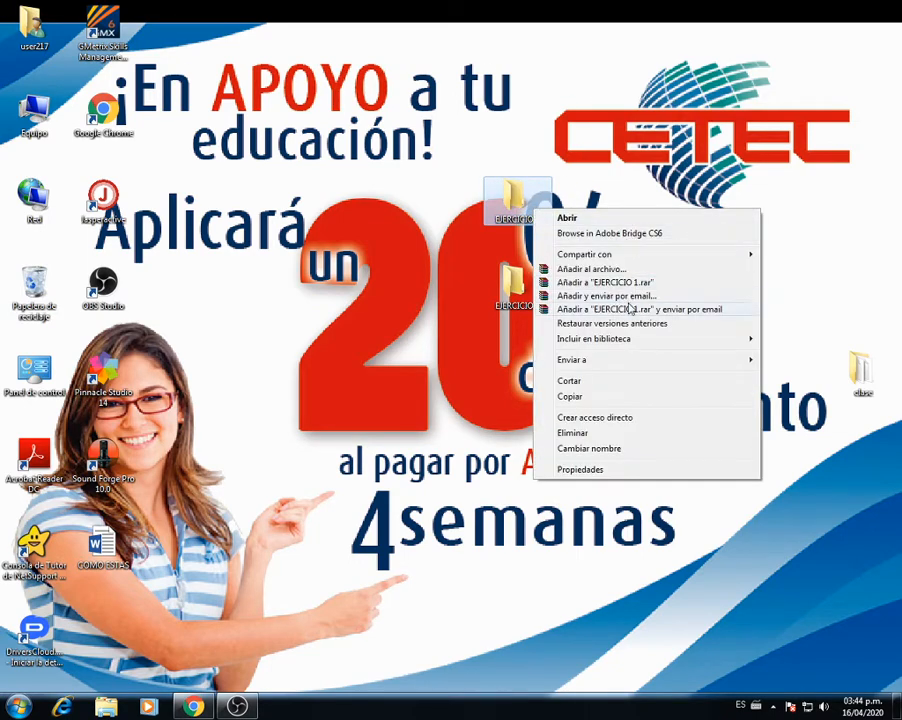
mouse_move(625, 362)
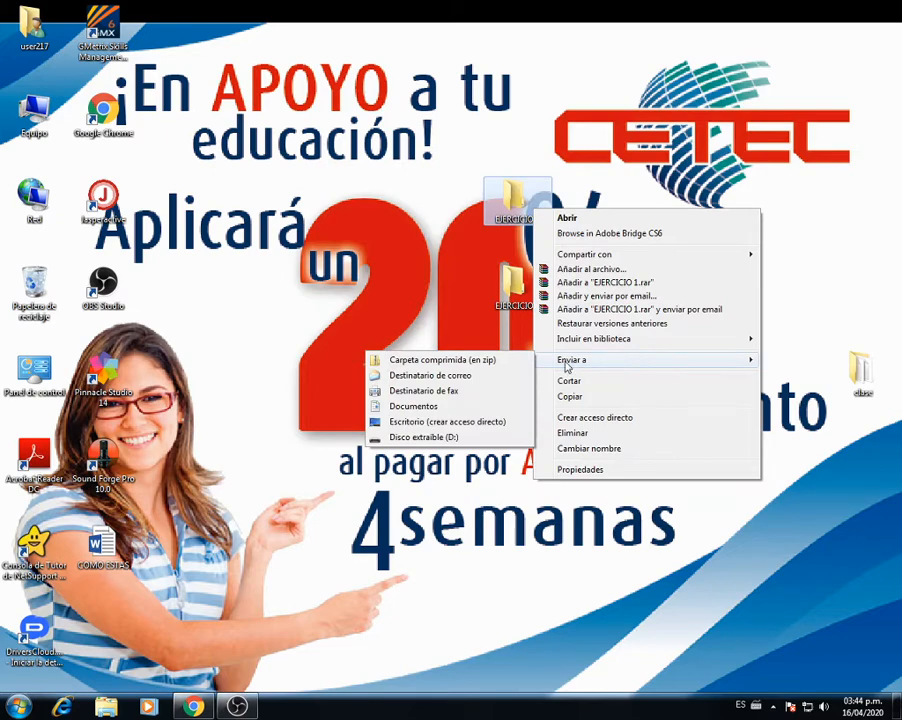
click(461, 438)
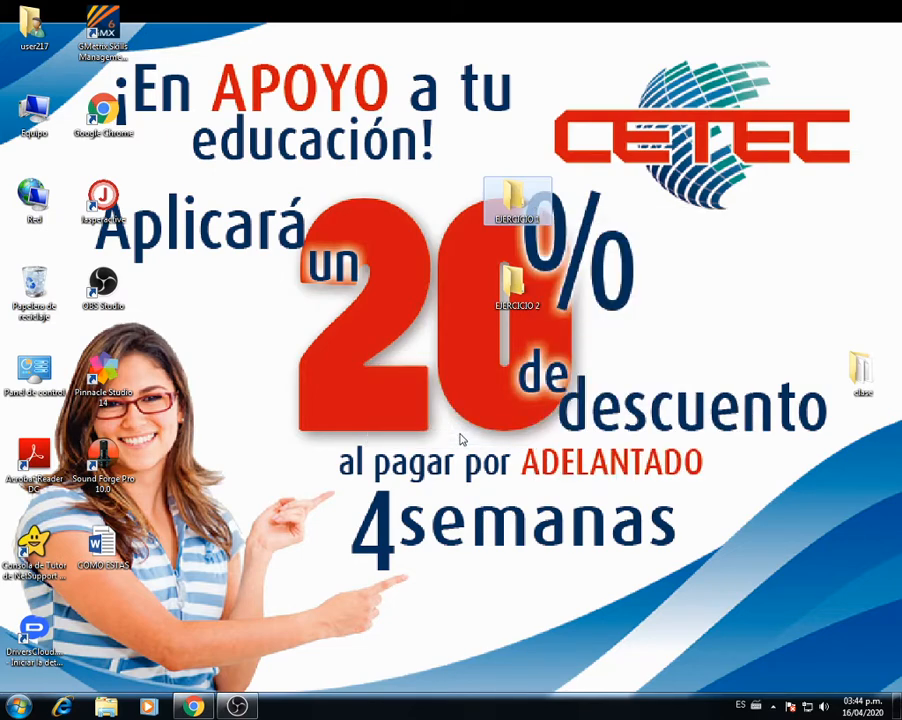
Step: Open the EJERCICIO 1 folder on removable disk D: in the file explorer and expand the disk's folder tree
click(469, 370)
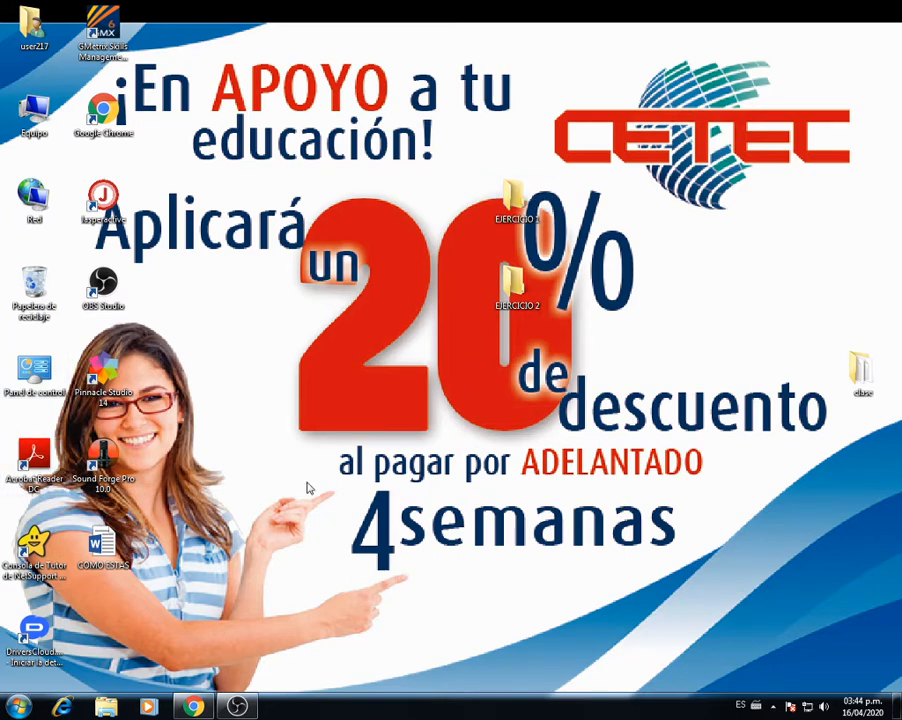
click(100, 708)
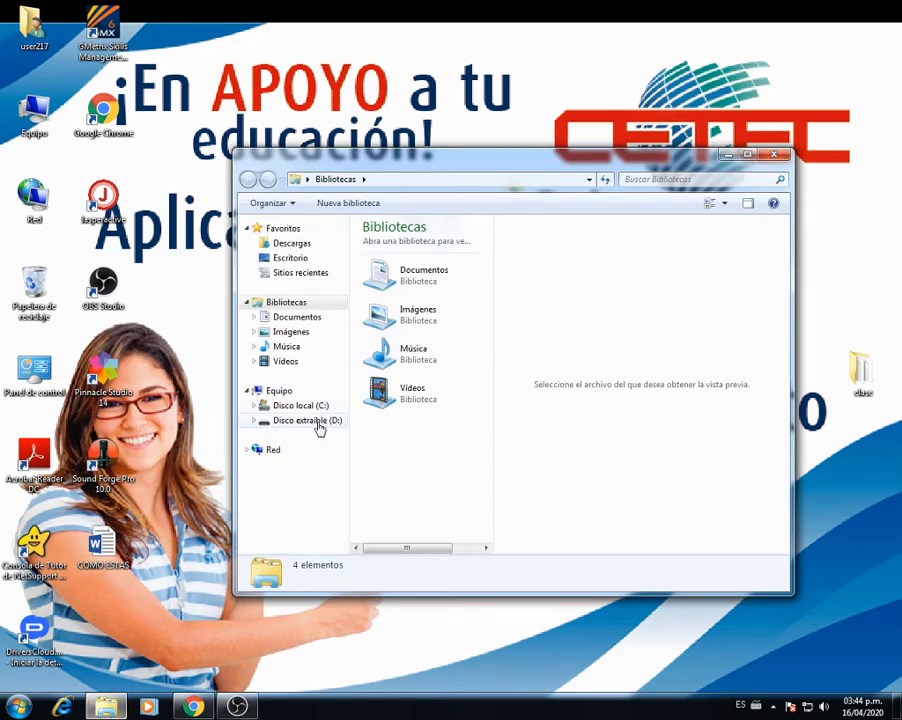
click(318, 422)
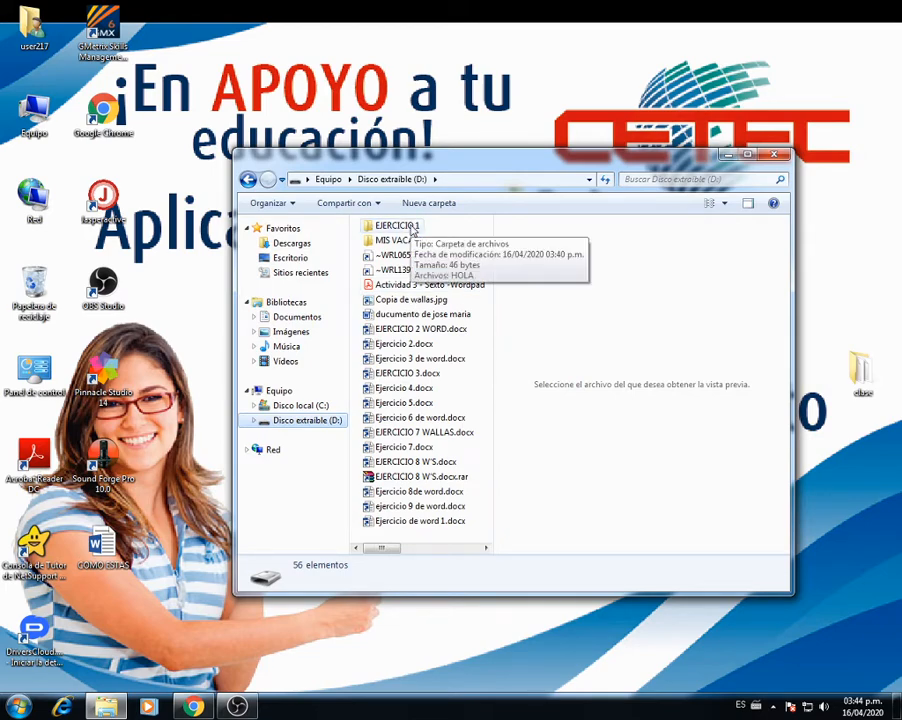
double_click(397, 226)
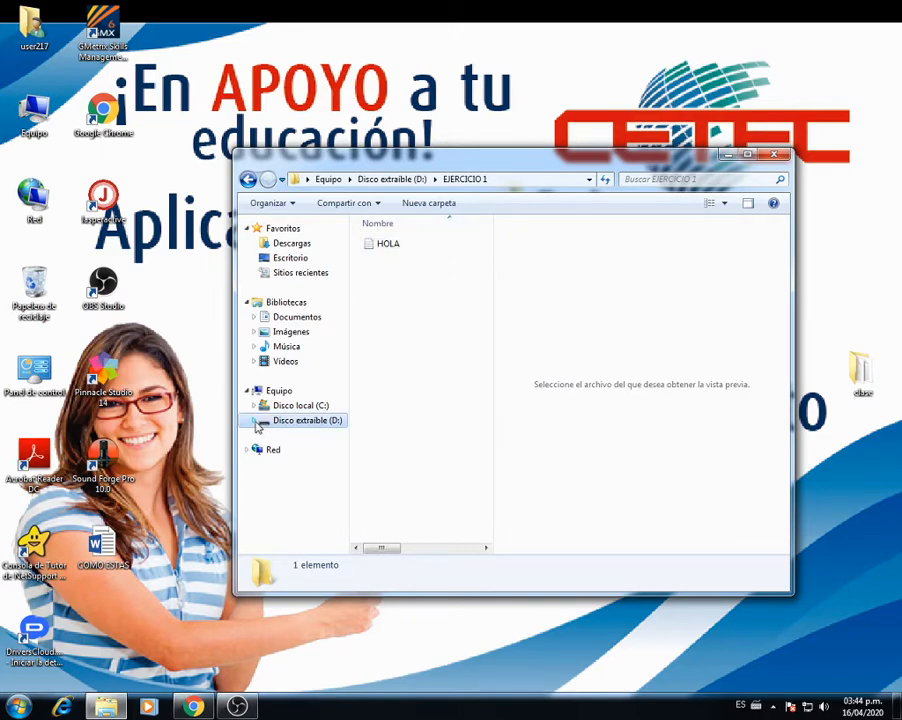
click(256, 421)
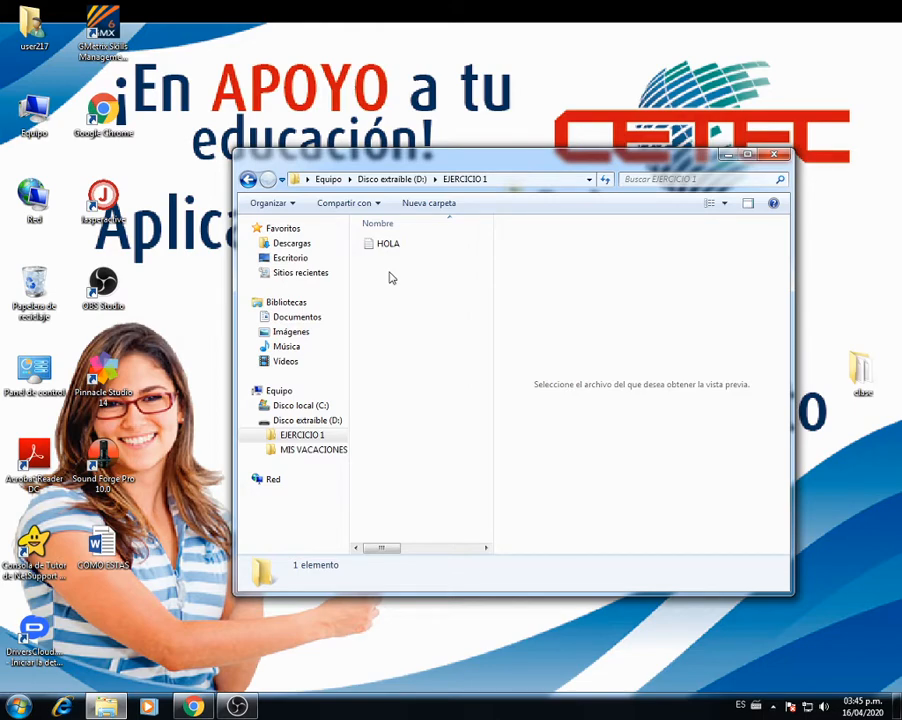
Step: Create a subfolder named PAPA inside the EJERCICIO 1 folder on removable disk D:
right_click(283, 440)
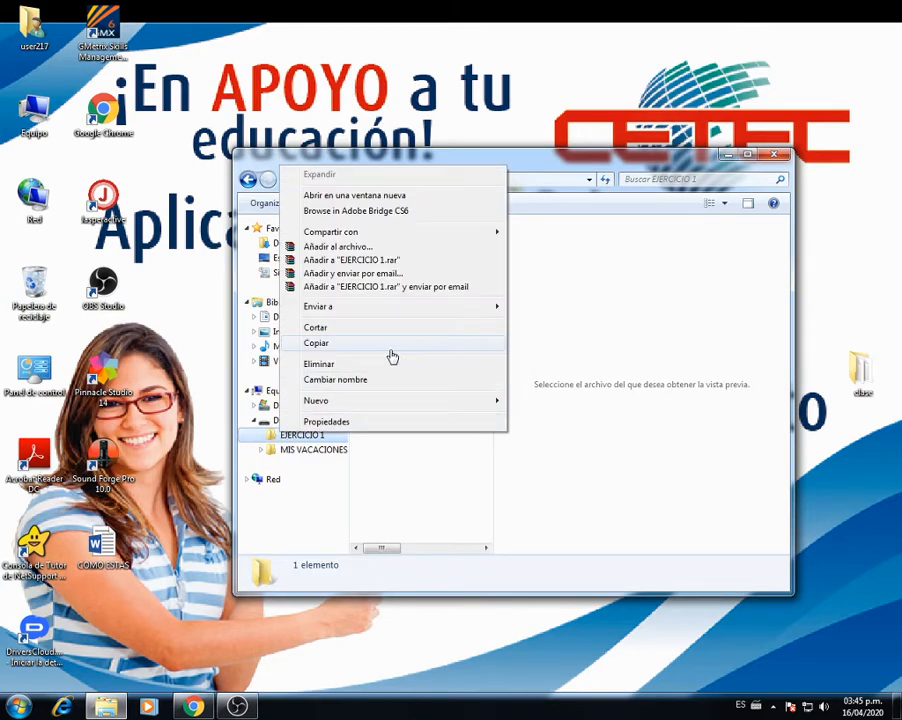
mouse_move(389, 402)
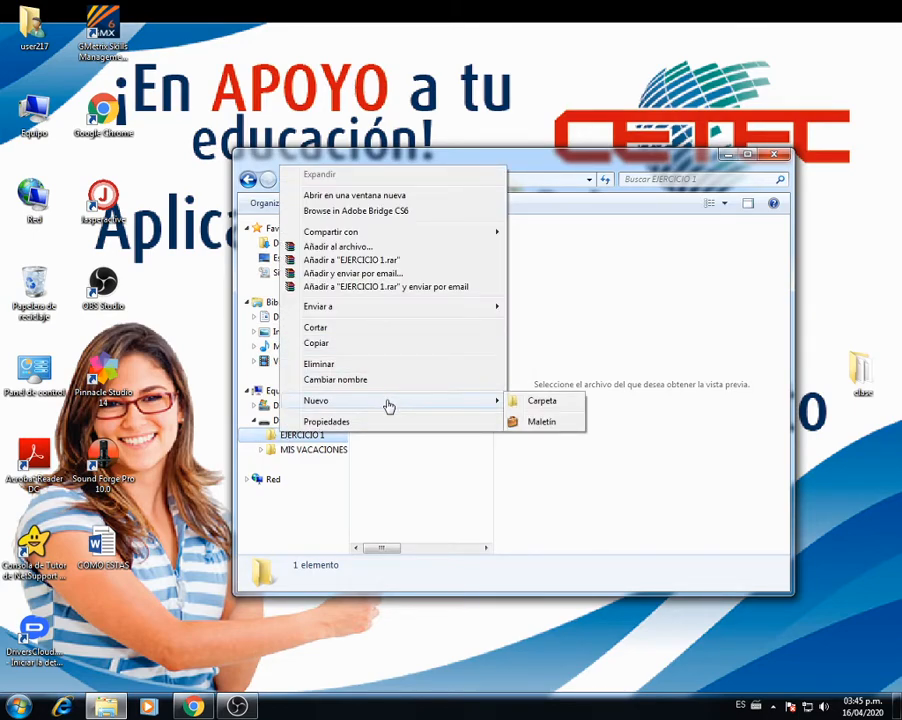
click(528, 401)
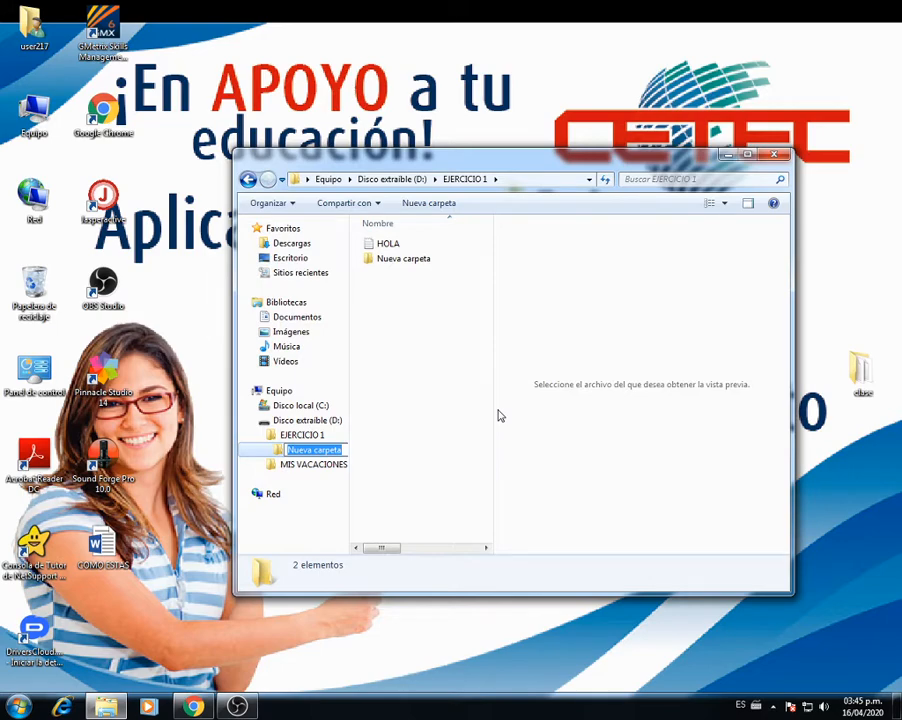
text(PAPA)
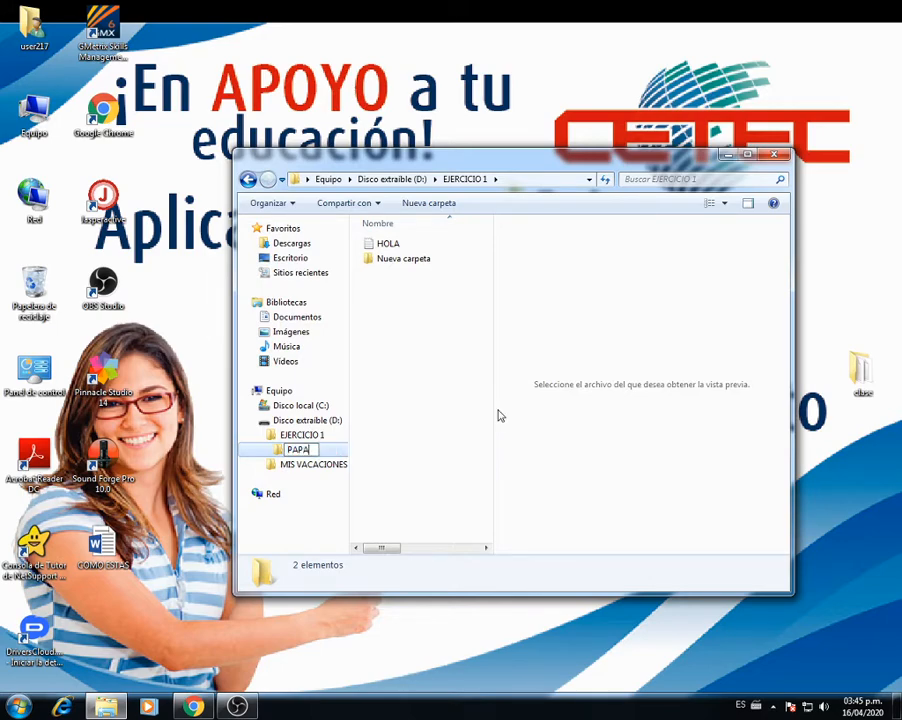
key(Return)
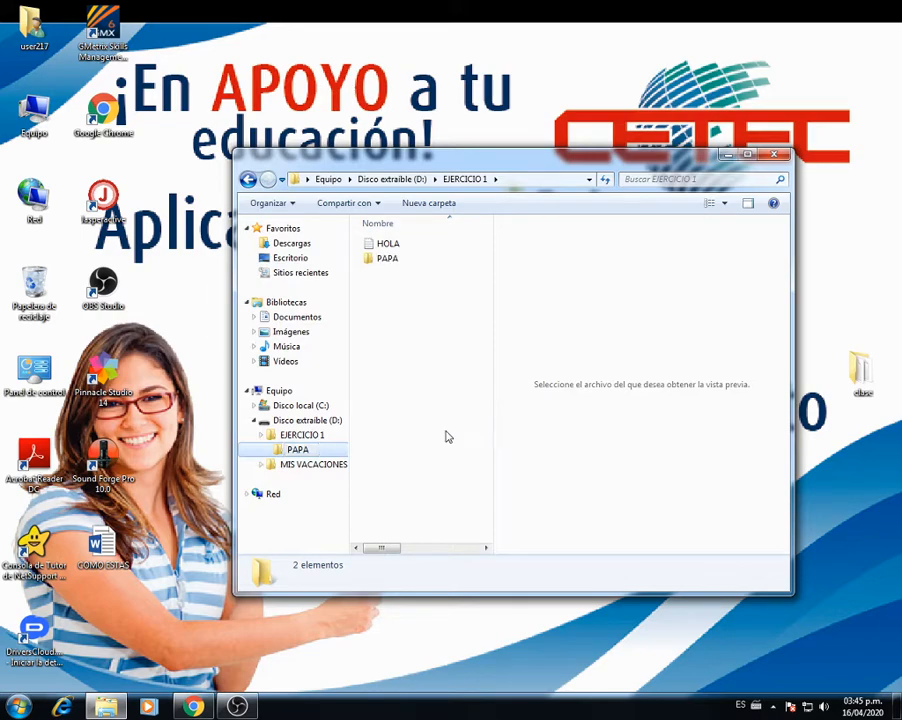
Step: Collapse and re-expand the folder tree of disk D: to view the subfolders of EJERCICIO 1 and MIS VACACIONES
click(253, 422)
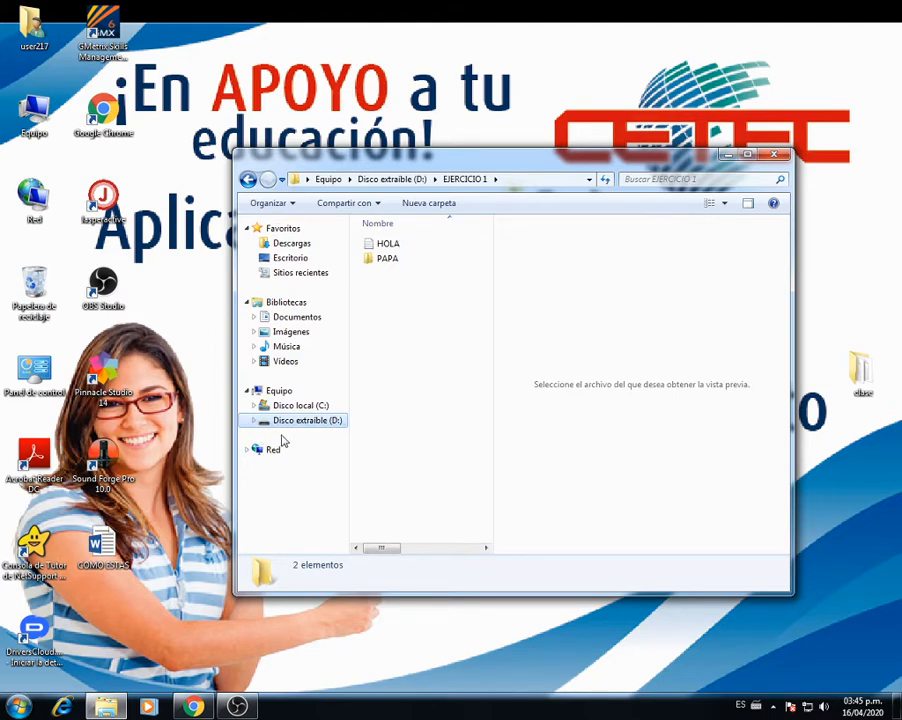
click(254, 421)
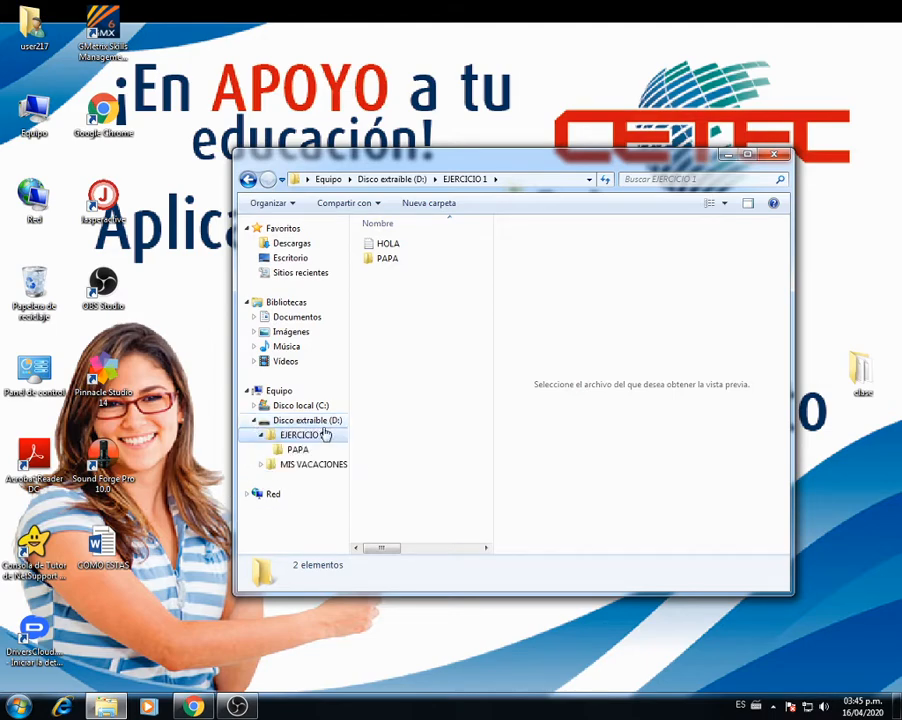
click(262, 437)
click(262, 437)
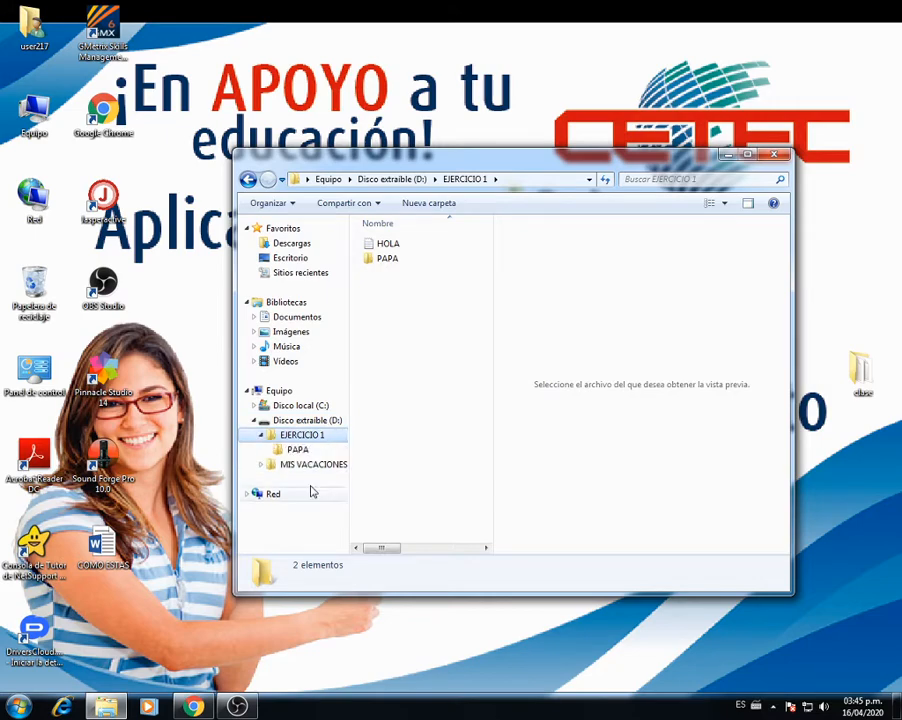
click(262, 465)
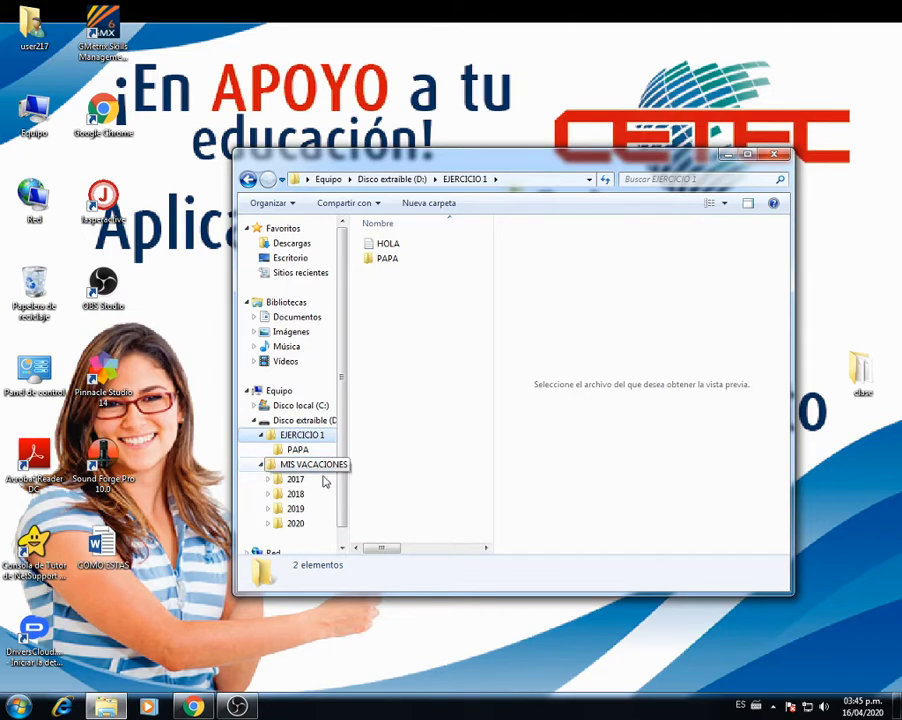
scroll(340, 464, down, 1)
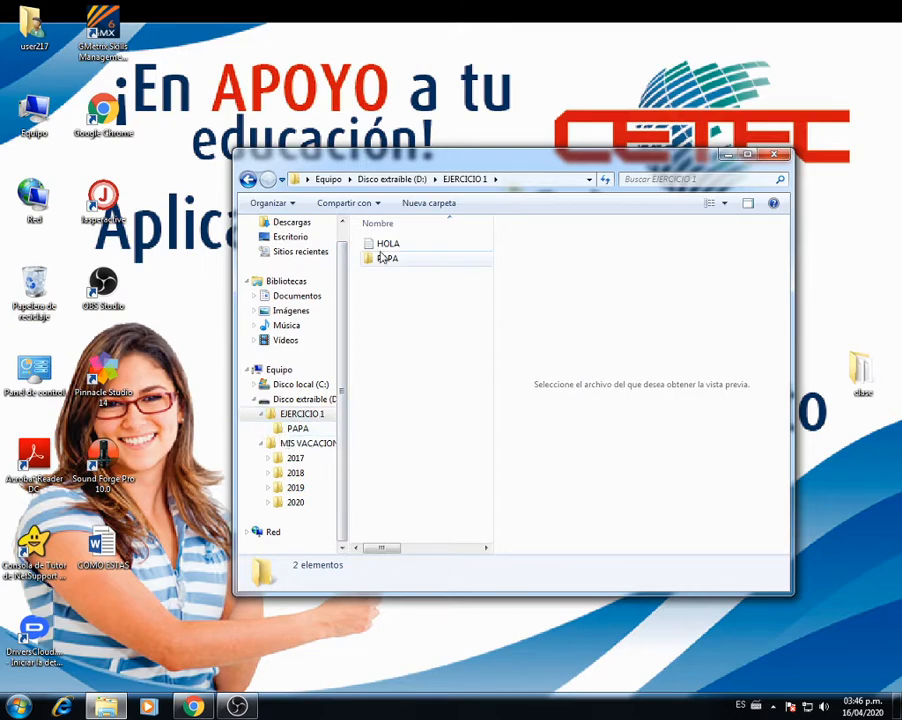
Step: Create a subfolder named MAMÀ inside the PAPA folder and close the explorer window
click(281, 433)
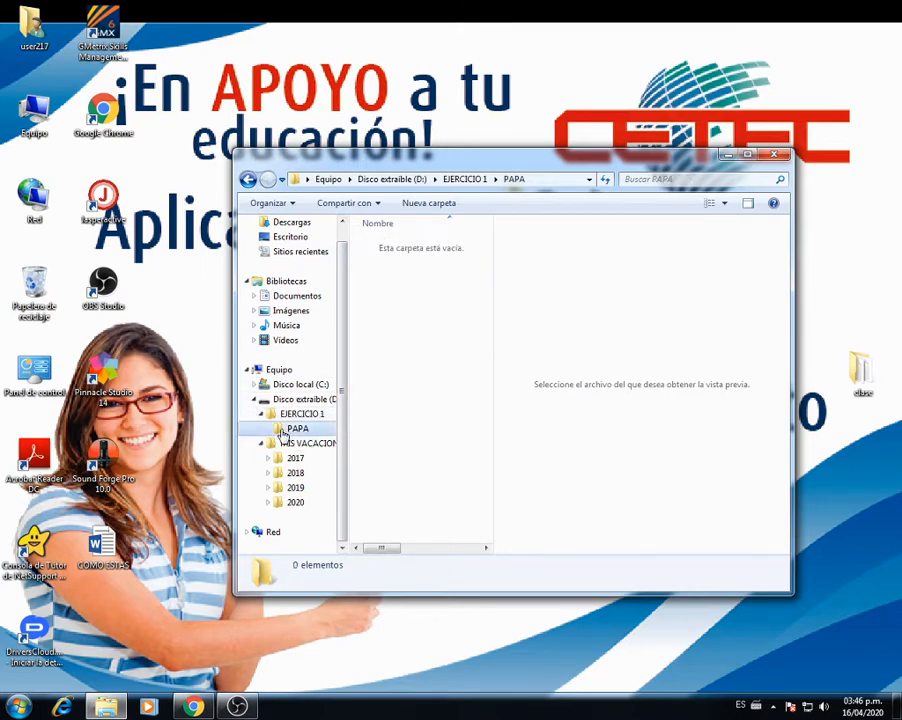
right_click(283, 436)
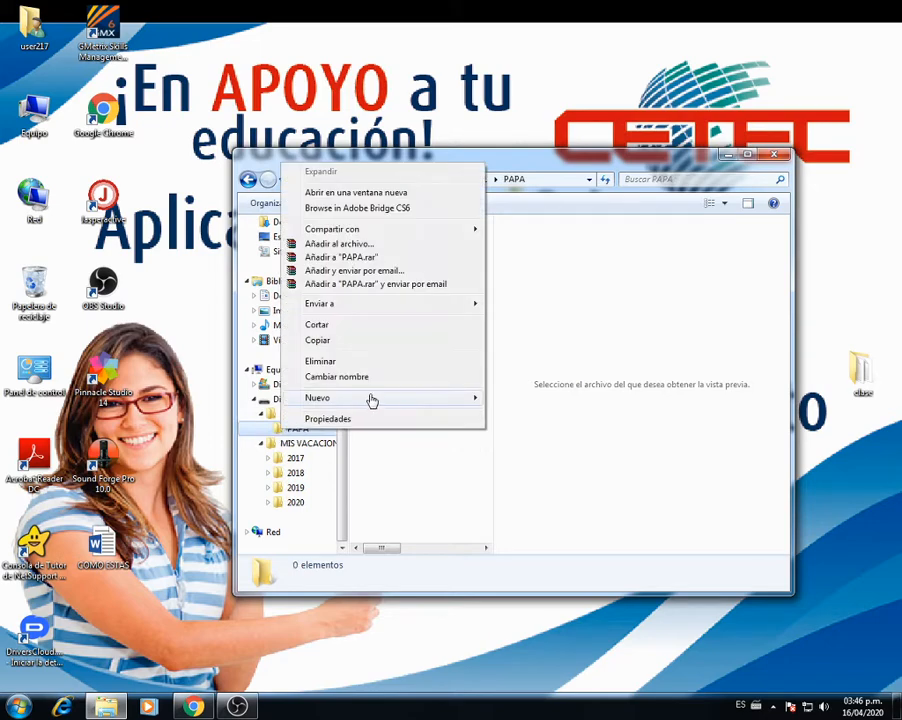
mouse_move(419, 399)
click(507, 399)
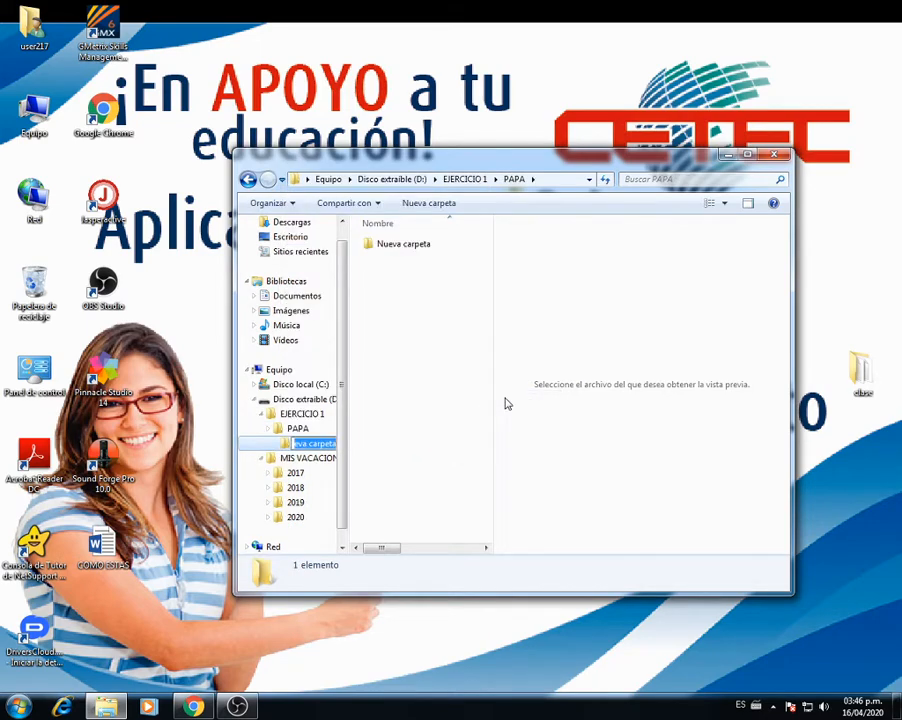
text(MA)
text(M)
text(A)
key(BackSpace)
text(Á)
key(Return)
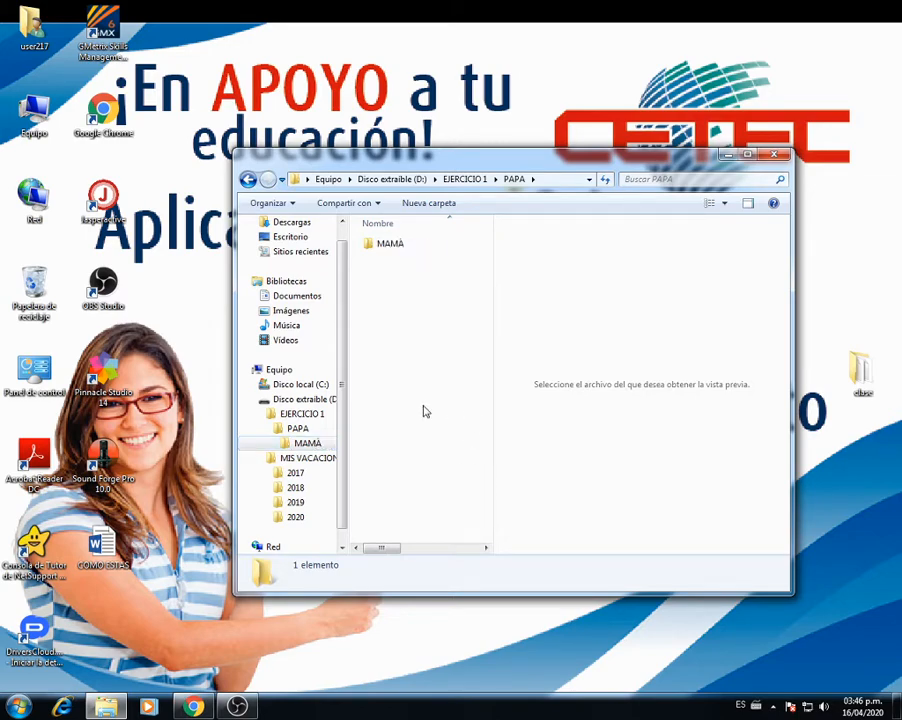
click(256, 399)
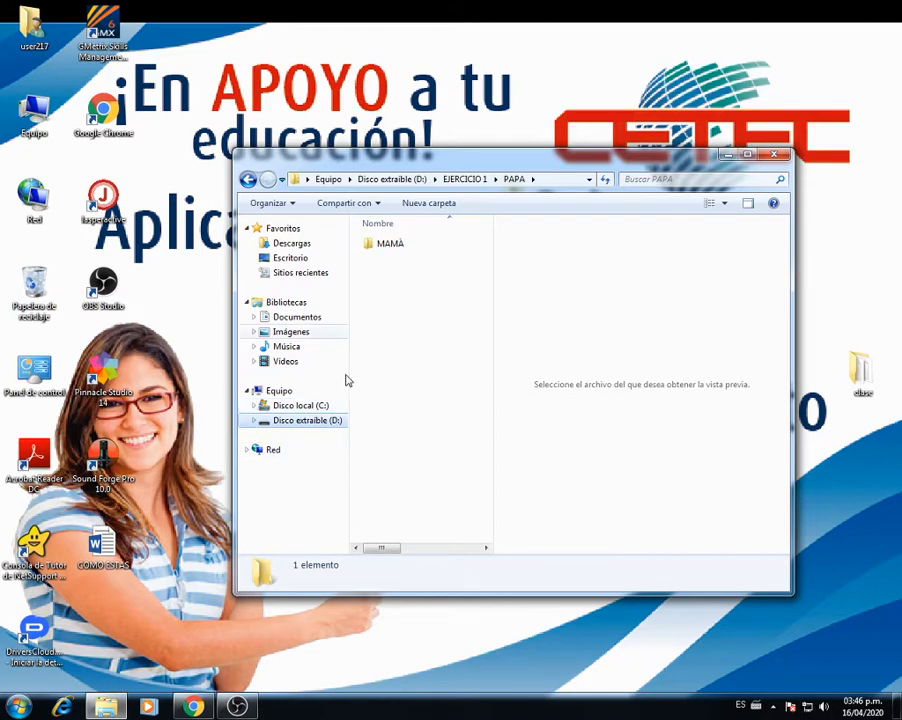
click(773, 157)
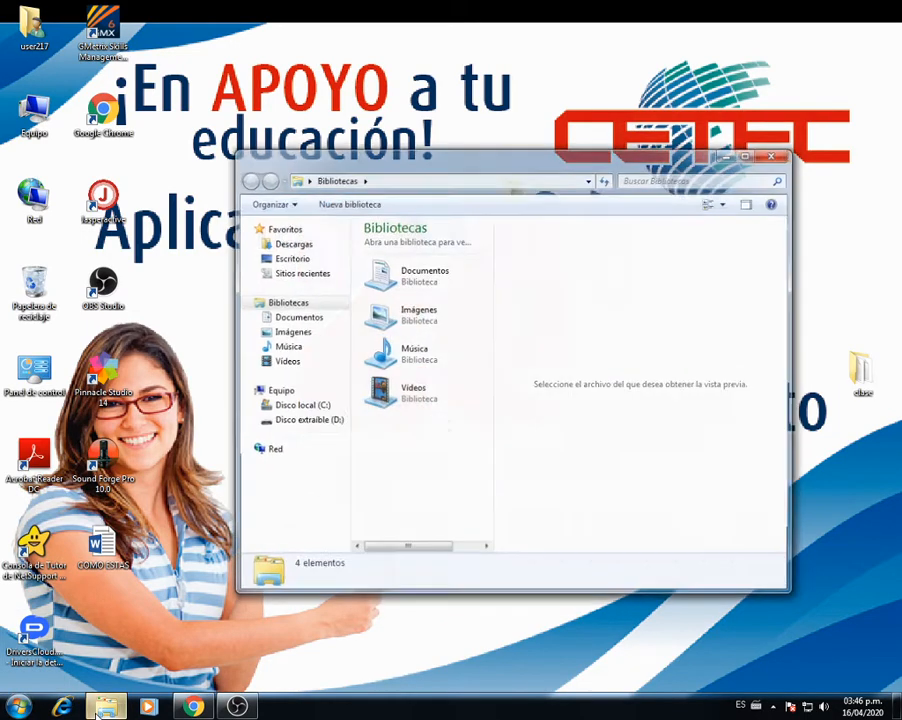
Step: Reopen removable disk D: in the file explorer and expand the EJERCICIO 1, PAPA and MIS VACACIONES folders
click(105, 706)
click(320, 421)
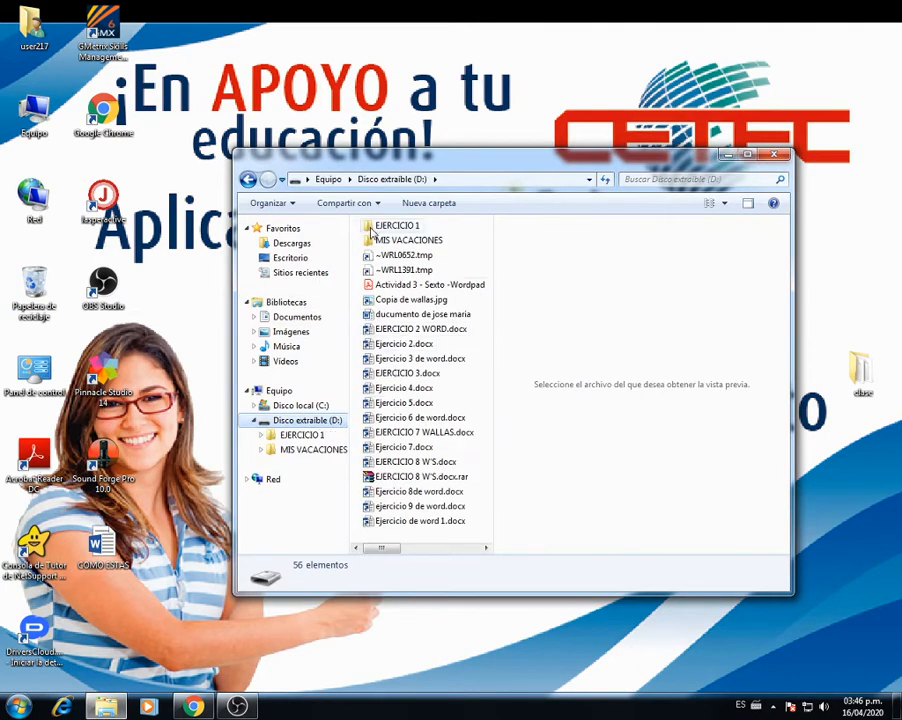
click(261, 436)
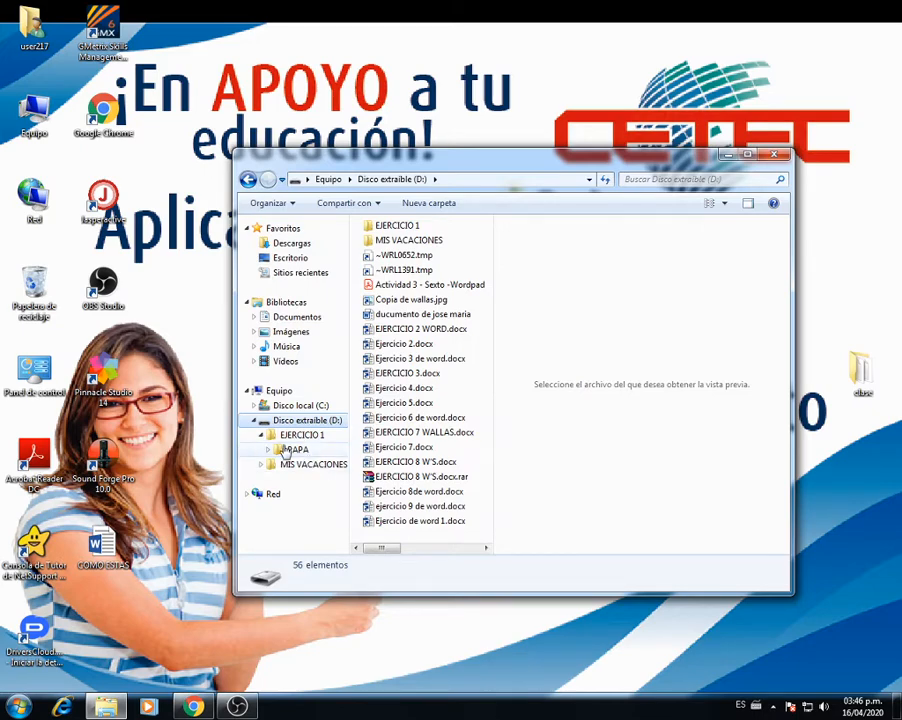
click(268, 451)
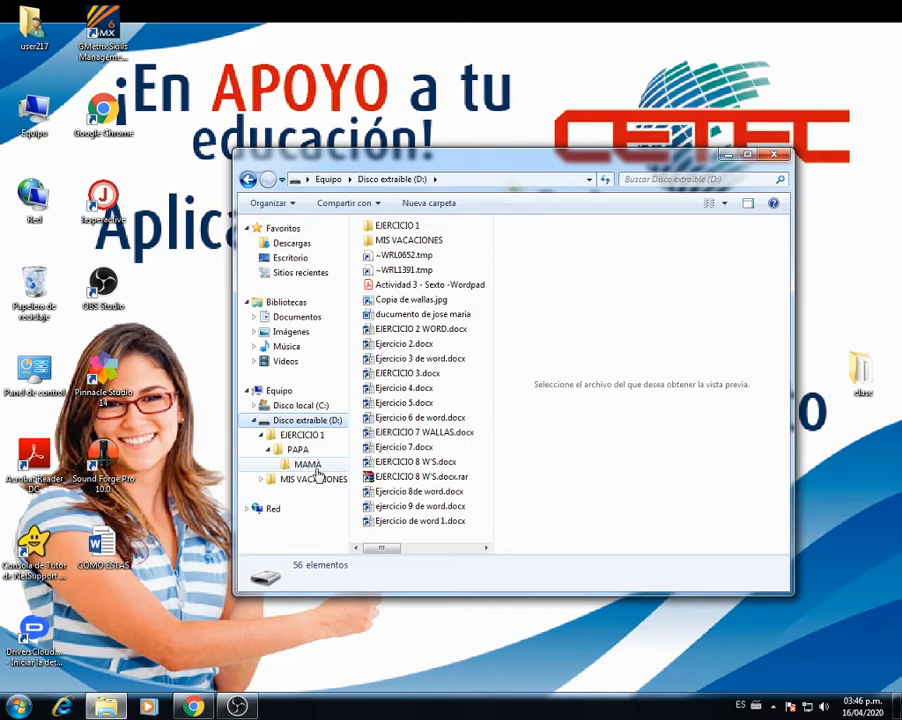
click(259, 481)
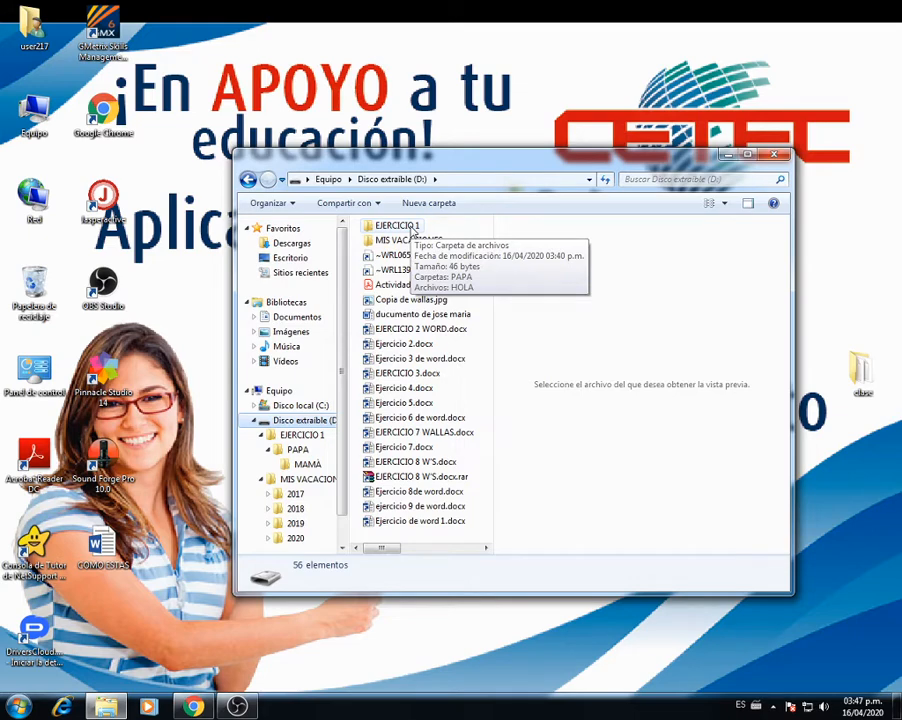
right_click(412, 231)
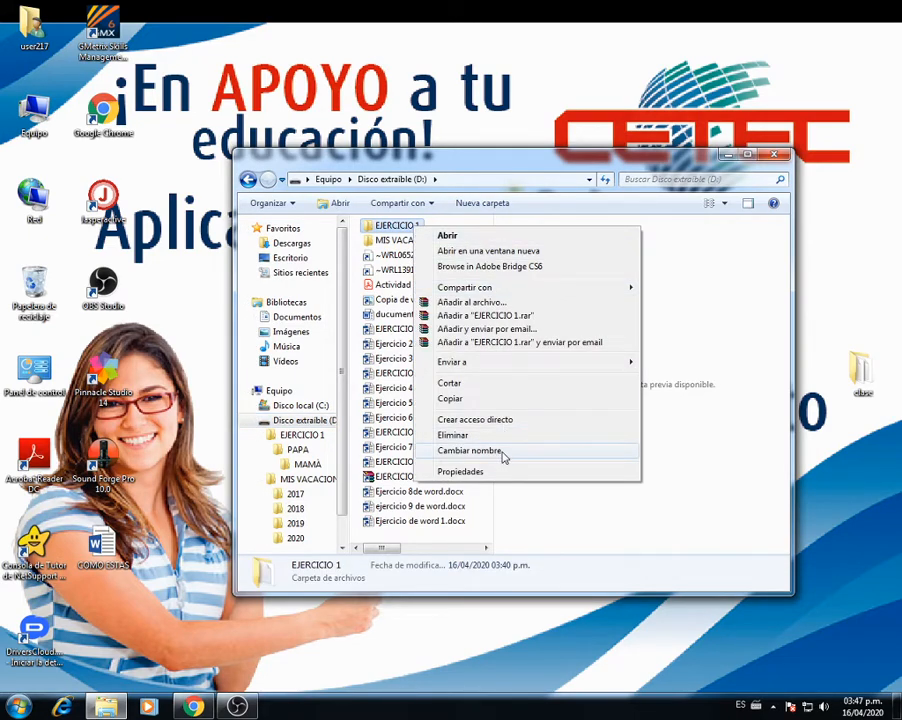
click(470, 451)
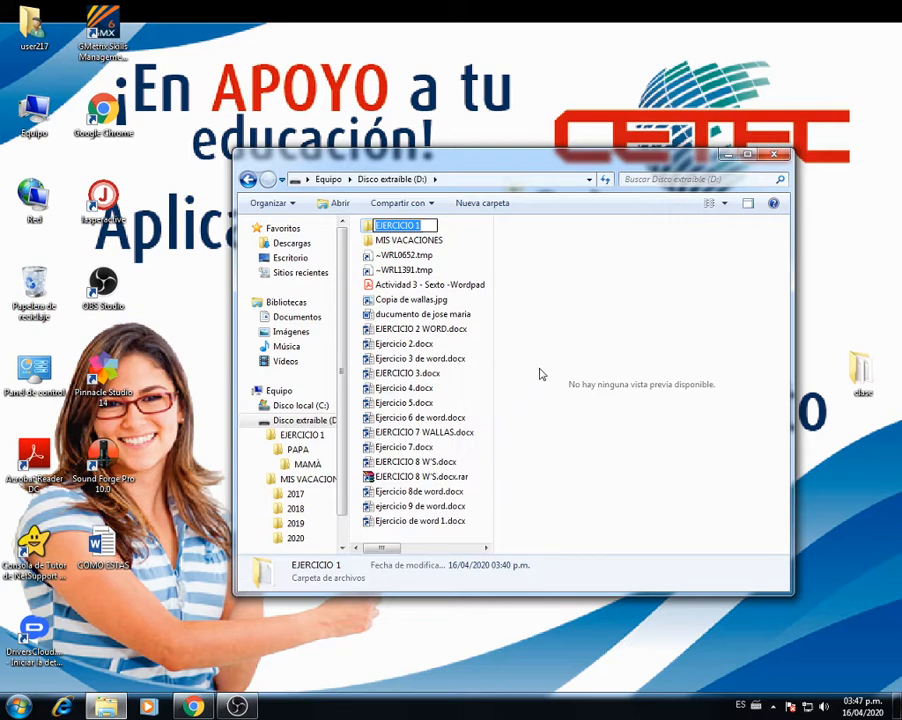
key(Return)
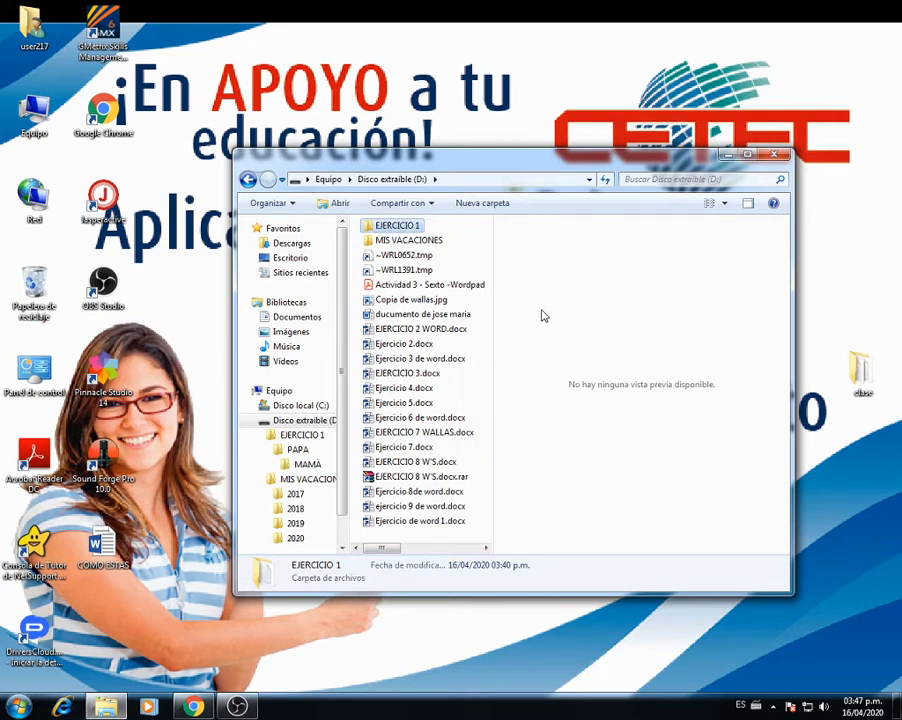
Step: Close the explorer window and rename the EJERCICIO 1 desktop folder as PRACTICA 1
click(777, 158)
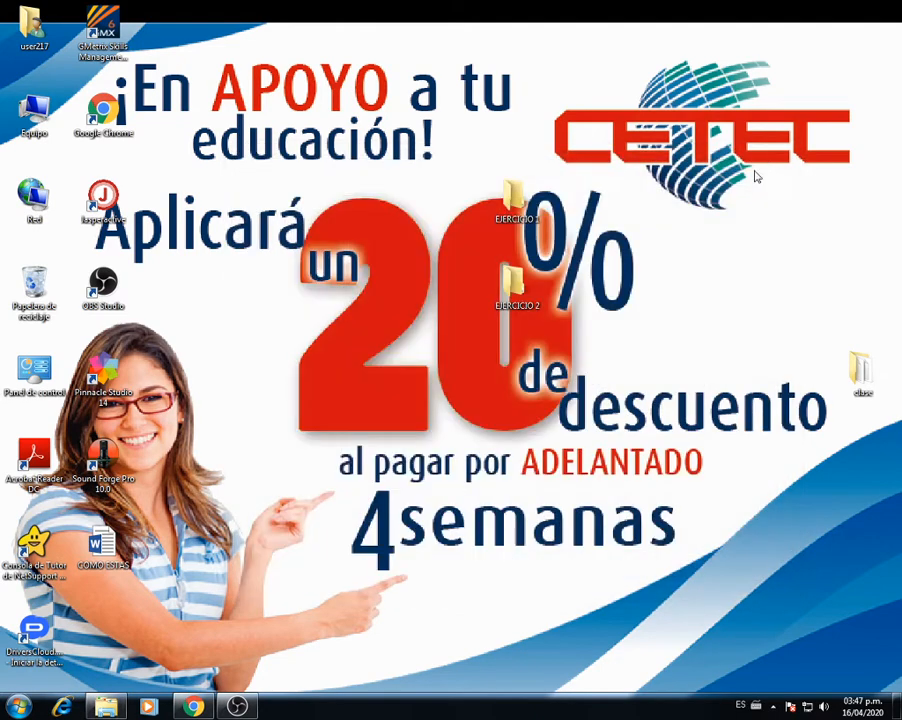
right_click(521, 217)
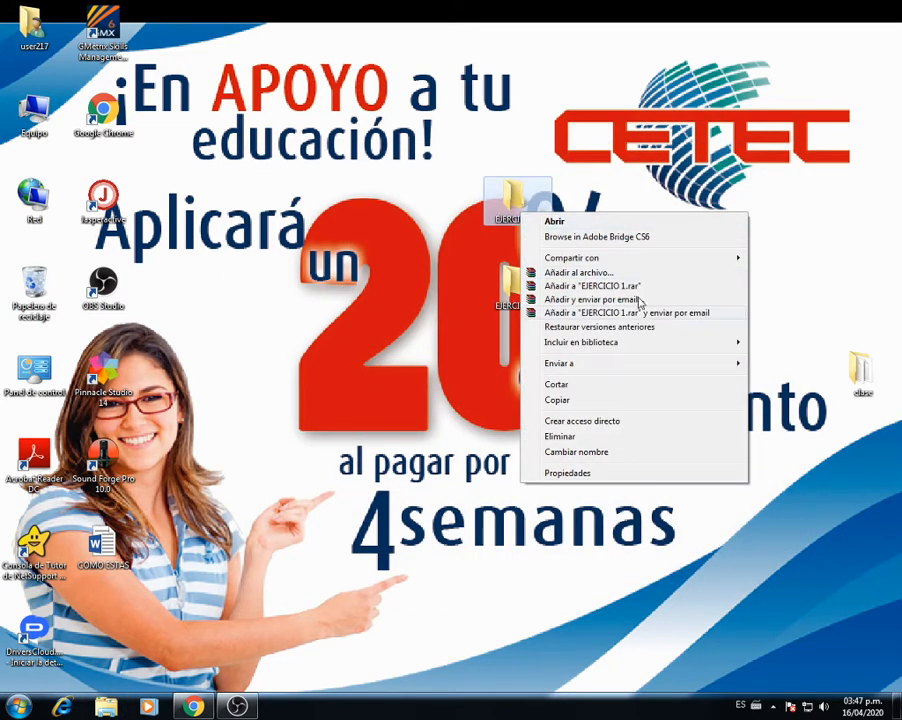
click(628, 456)
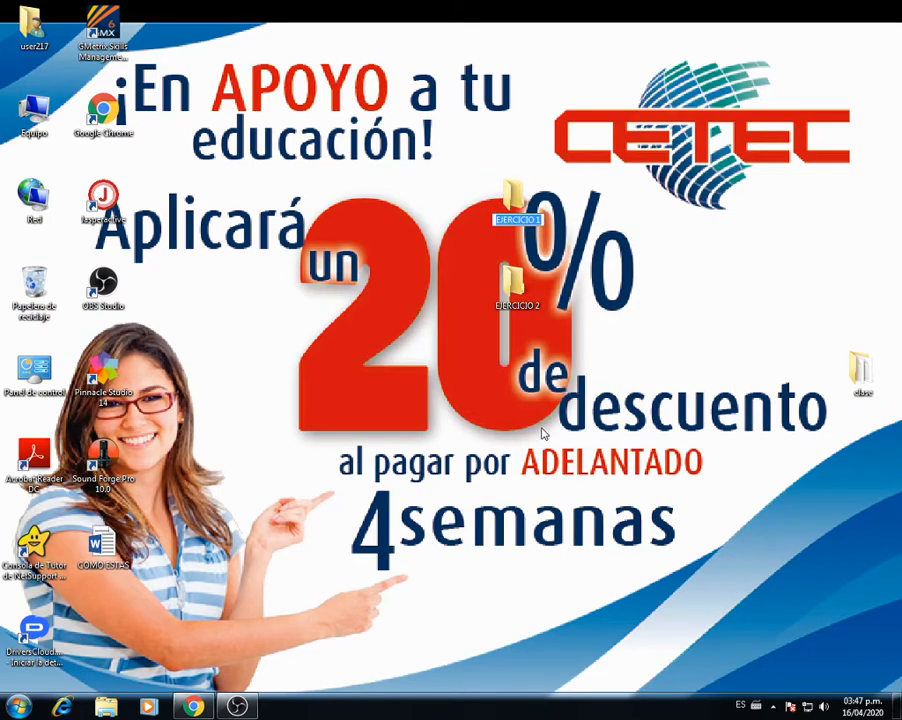
text(PRACTICA 1)
key(Return)
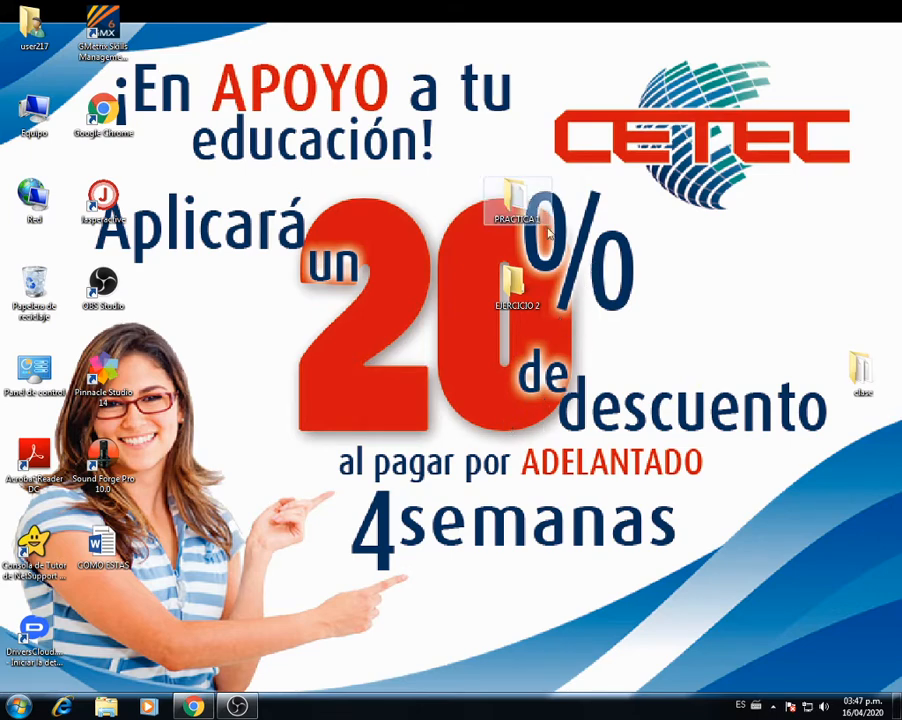
Step: View the contents of the PRACTICA 1 desktop folder, close it, and open the EJERCICIO 2 folder
double_click(517, 208)
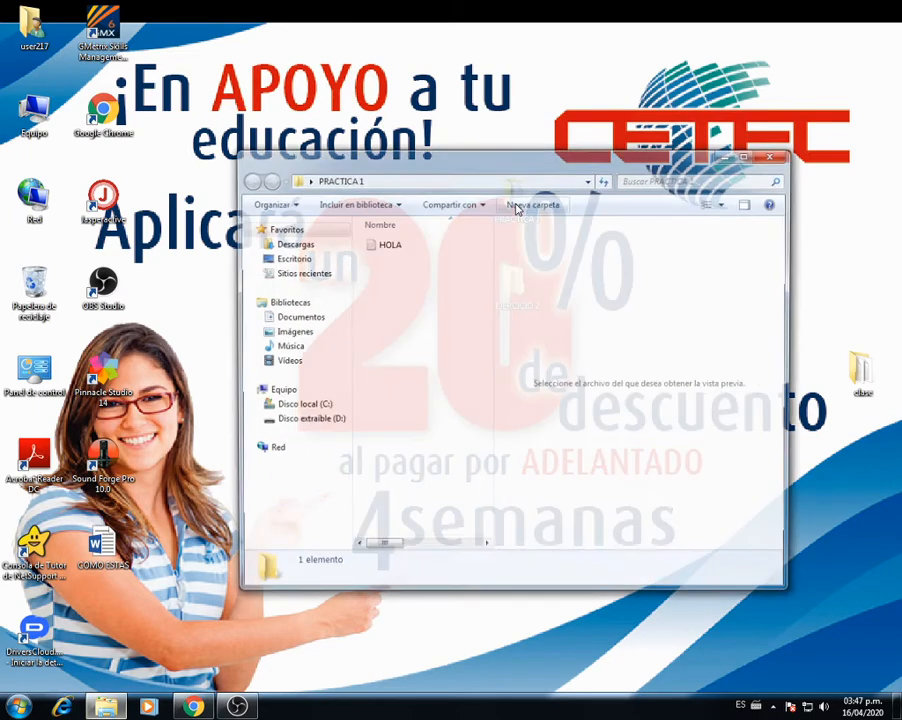
click(774, 154)
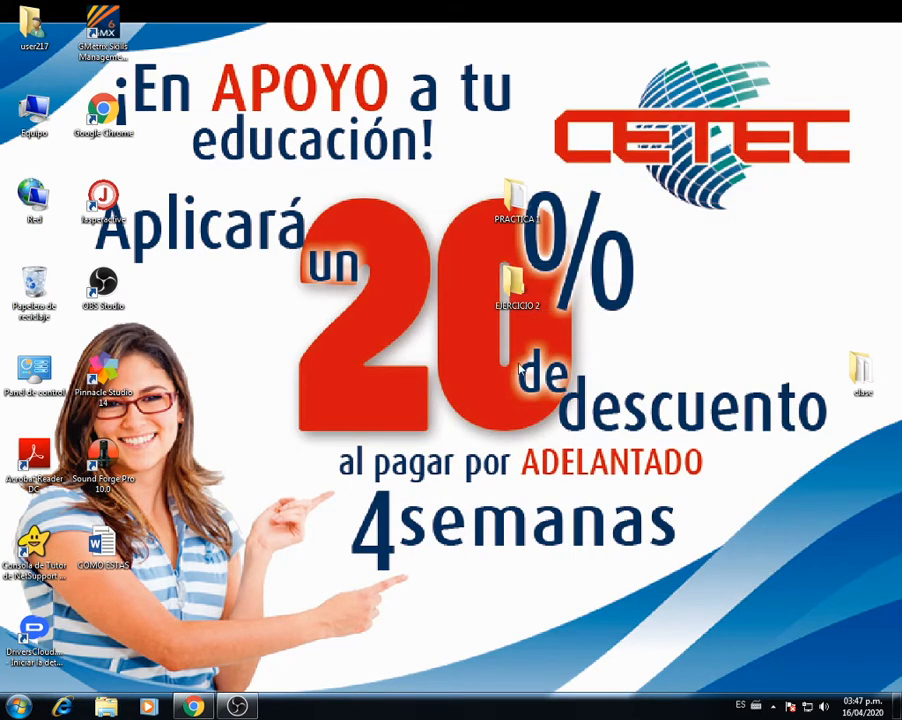
right_click(519, 285)
click(532, 293)
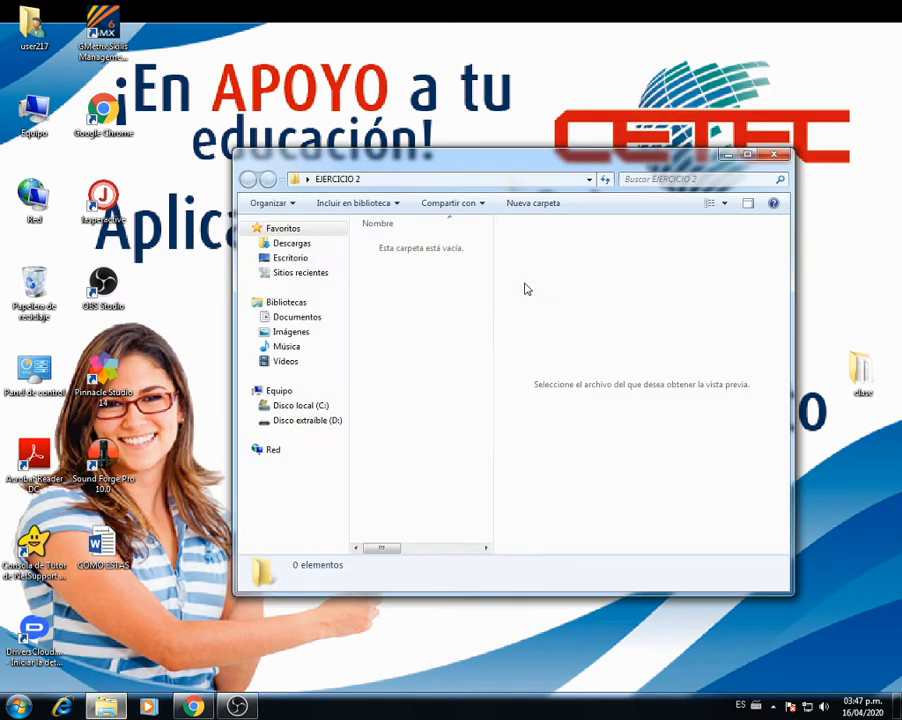
Step: Open the Koala picture from the Imágenes de muestra folder in the photo viewer, copy it, and close both windows
click(296, 335)
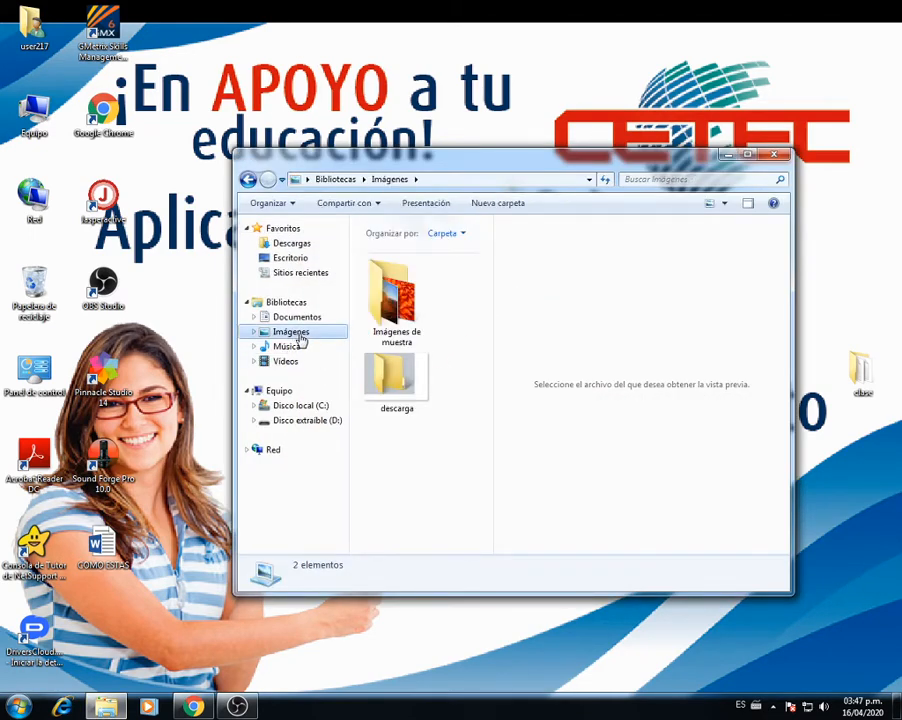
double_click(415, 313)
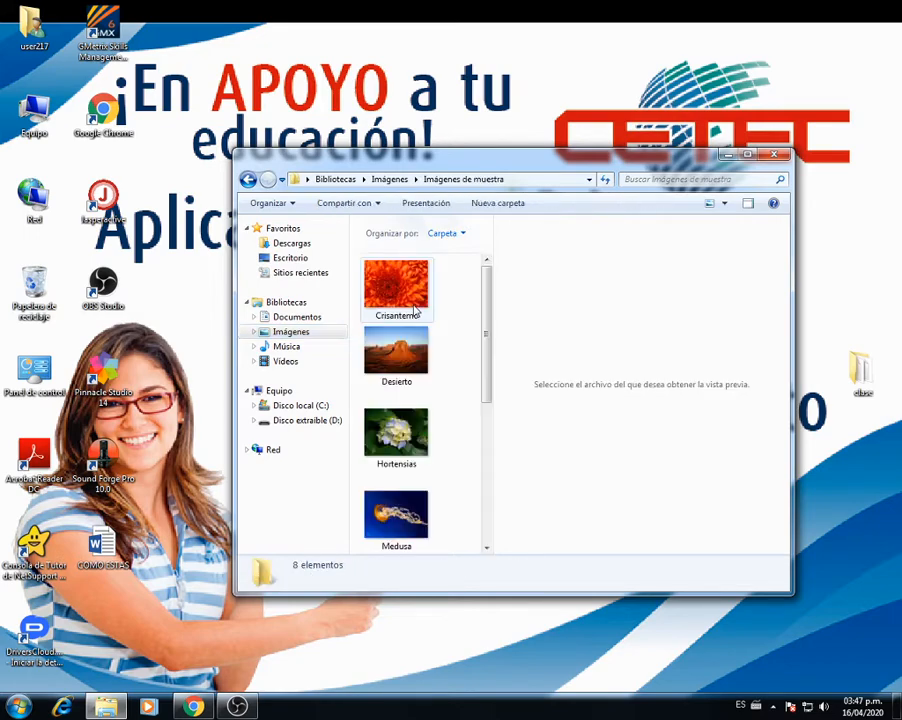
drag(488, 341, 479, 486)
click(408, 316)
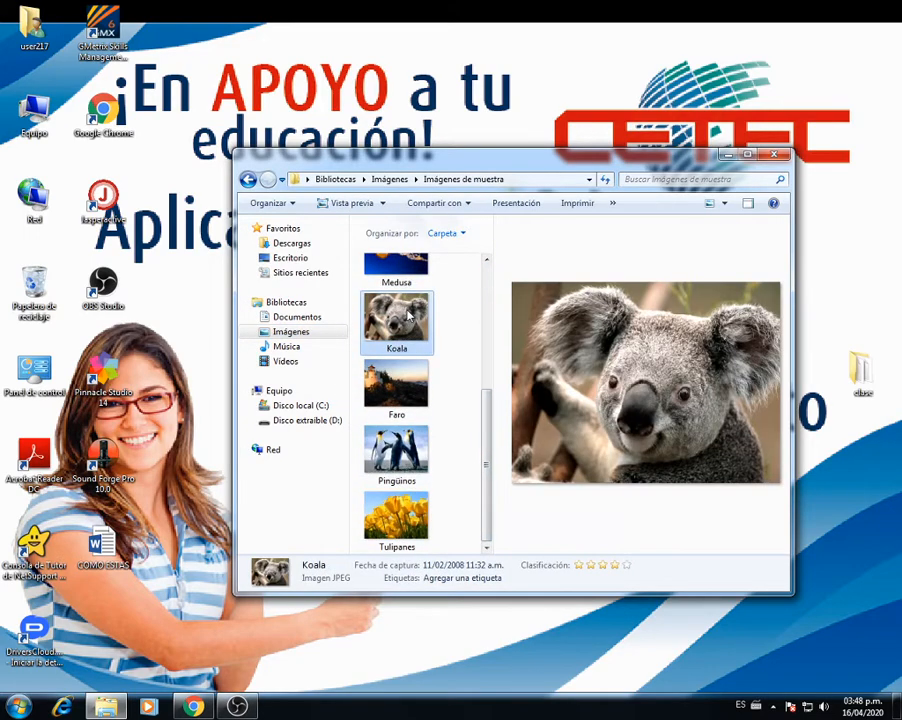
double_click(408, 316)
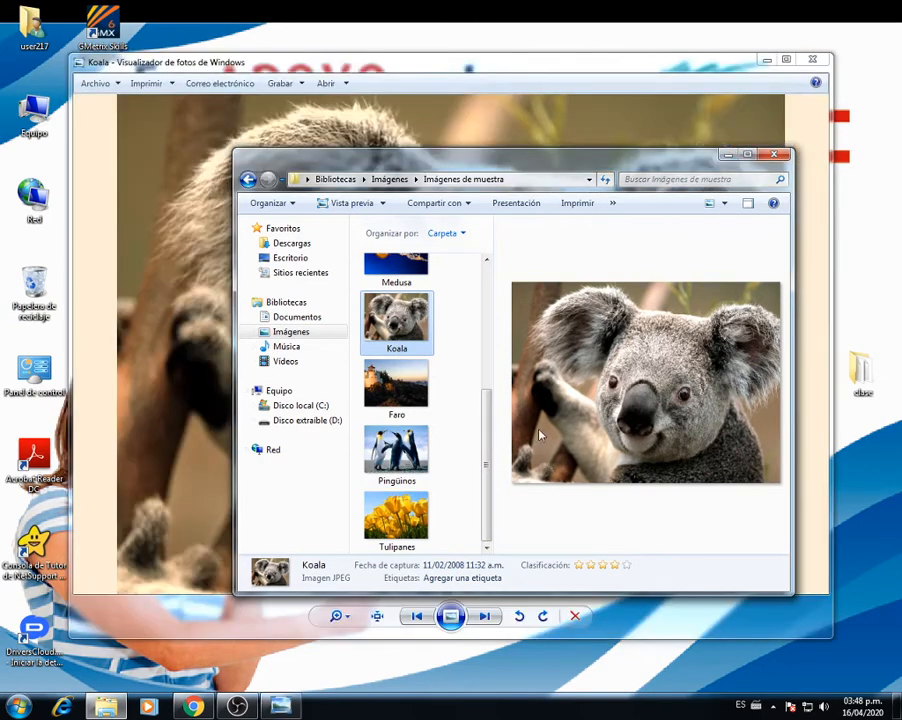
click(776, 153)
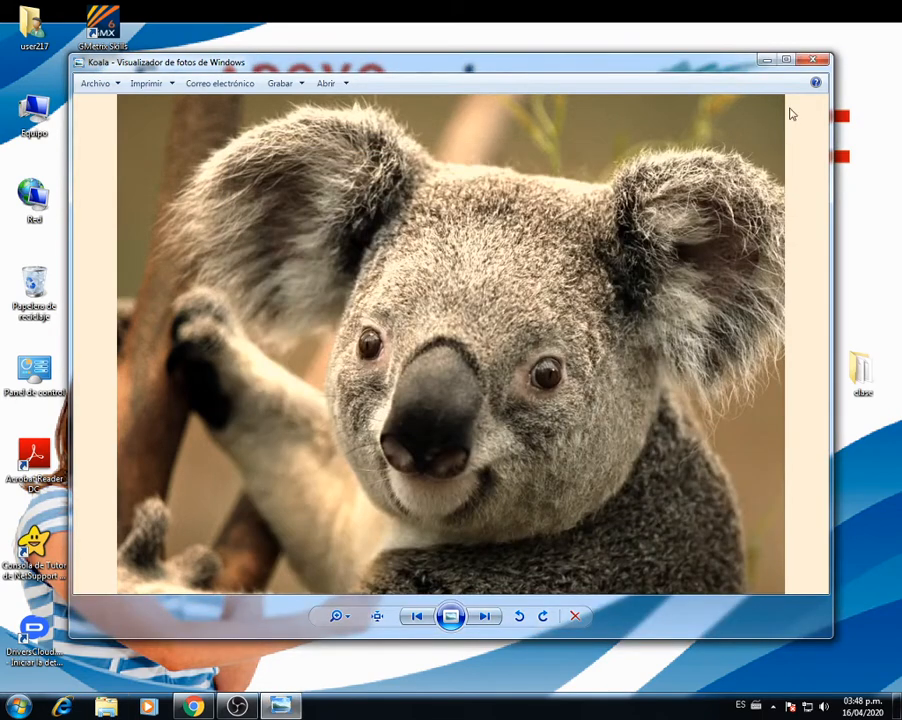
click(766, 61)
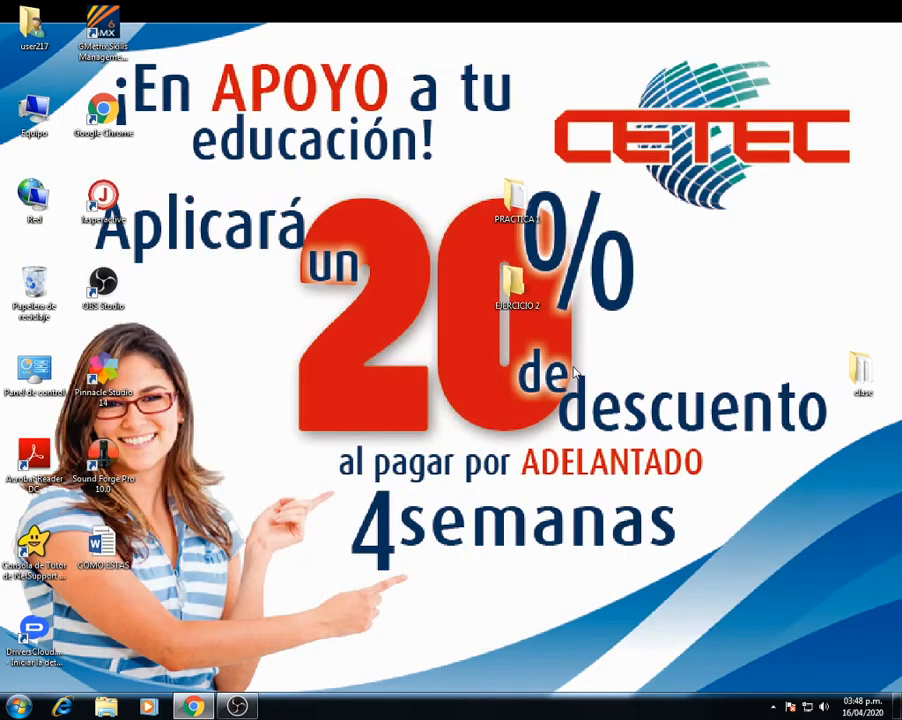
Step: Paste the Koala picture into the EJERCICIO 2 desktop folder and reopen that folder
double_click(512, 289)
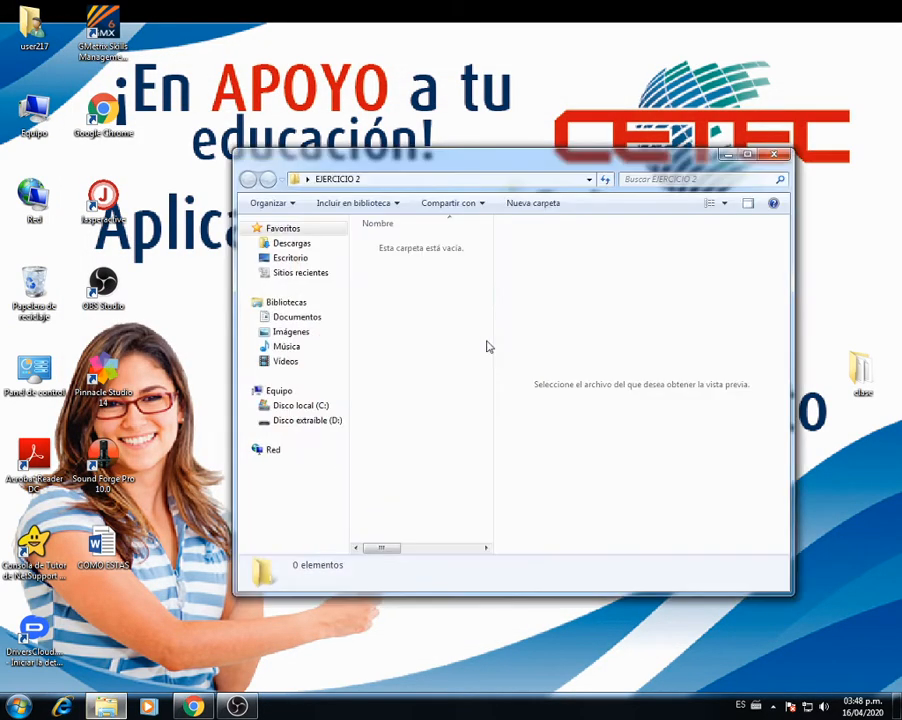
key(ctrl+v)
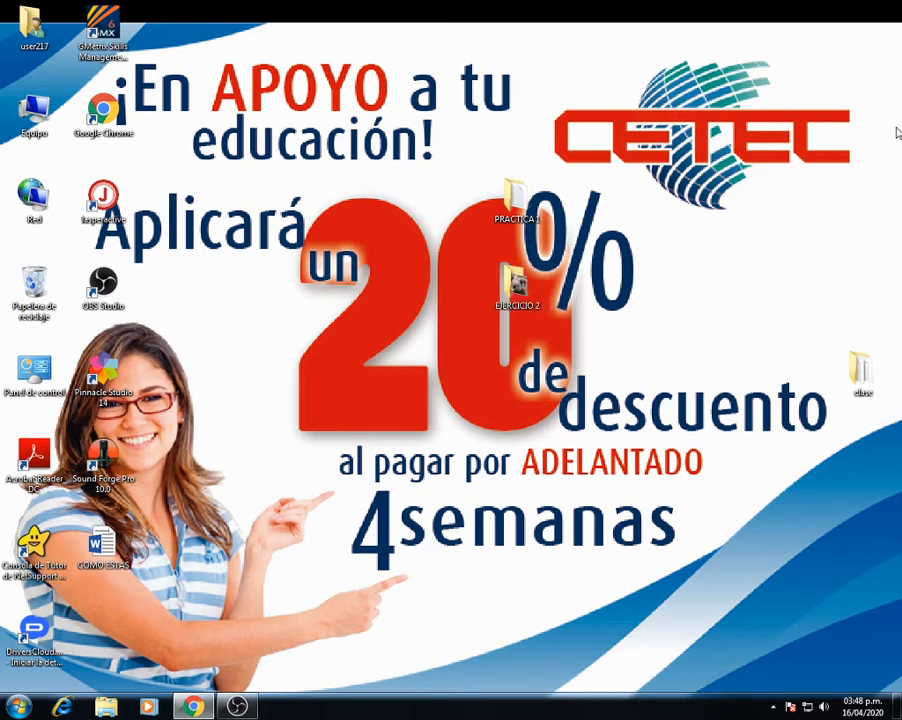
double_click(520, 283)
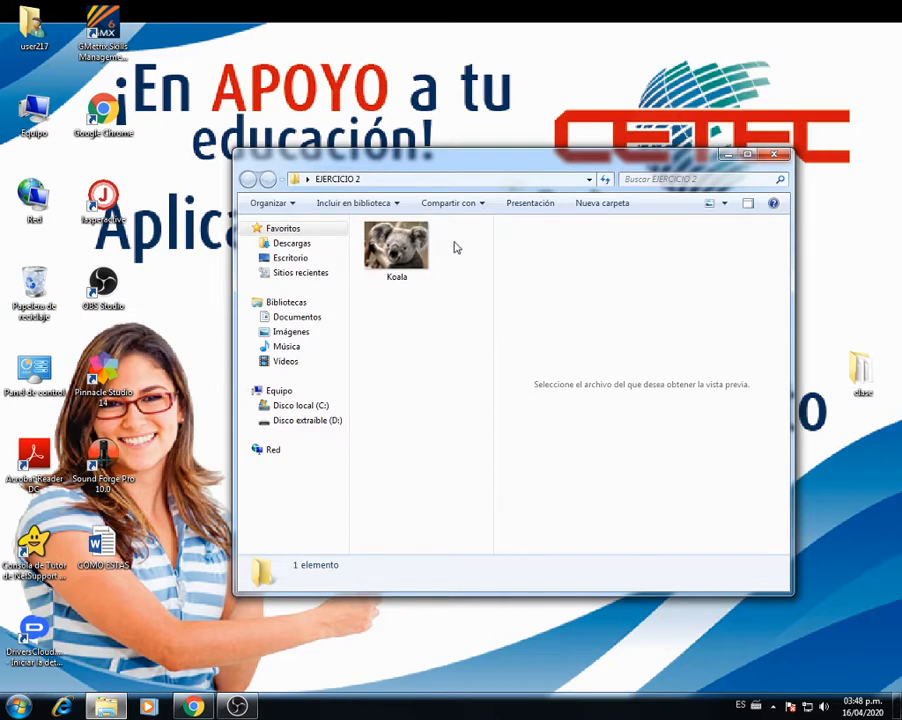
Step: Create a subfolder named PRACTICA 2 inside the EJERCICIO 2 folder
right_click(463, 263)
click(533, 243)
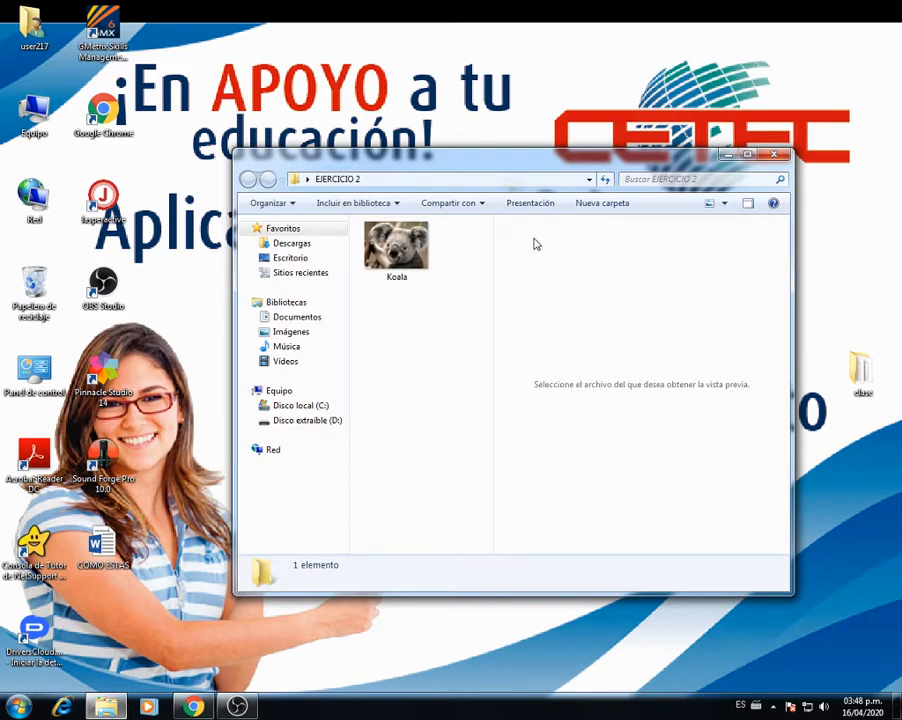
click(626, 205)
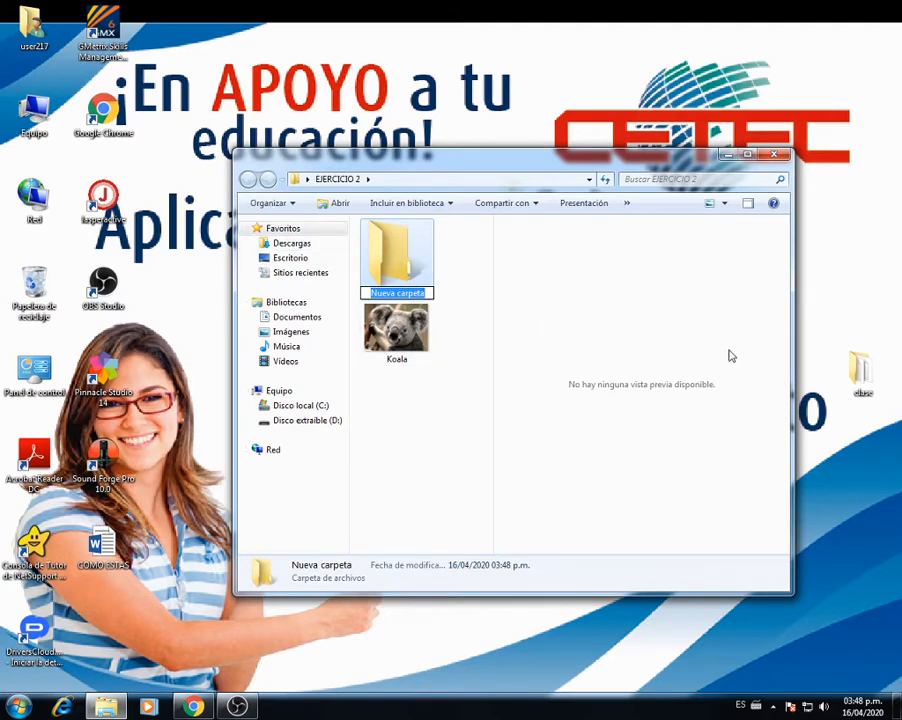
key(BackSpace)
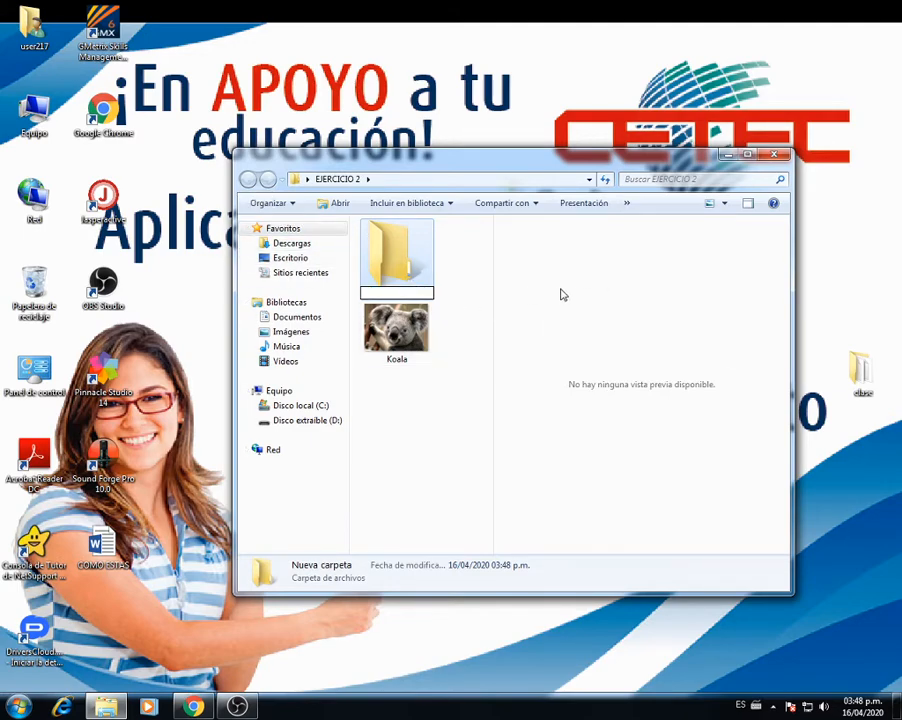
text(PRACTICA)
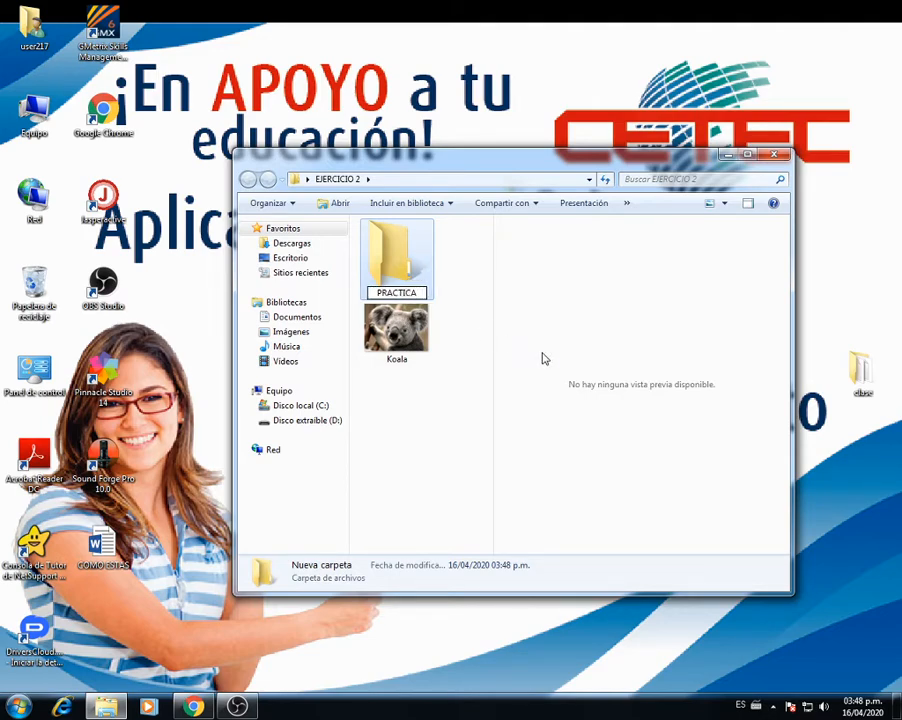
text( 2)
key(Return)
click(423, 410)
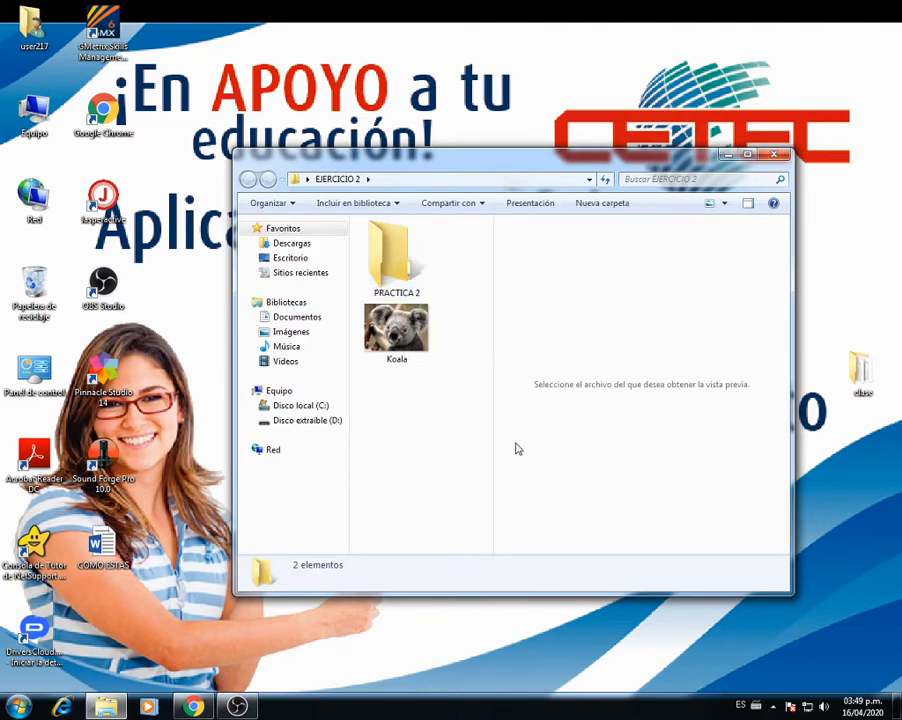
Step: Create another subfolder in EJERCICIO 2, leave its default name Nueva carpeta, and delete it
key(ctrl+shift+n)
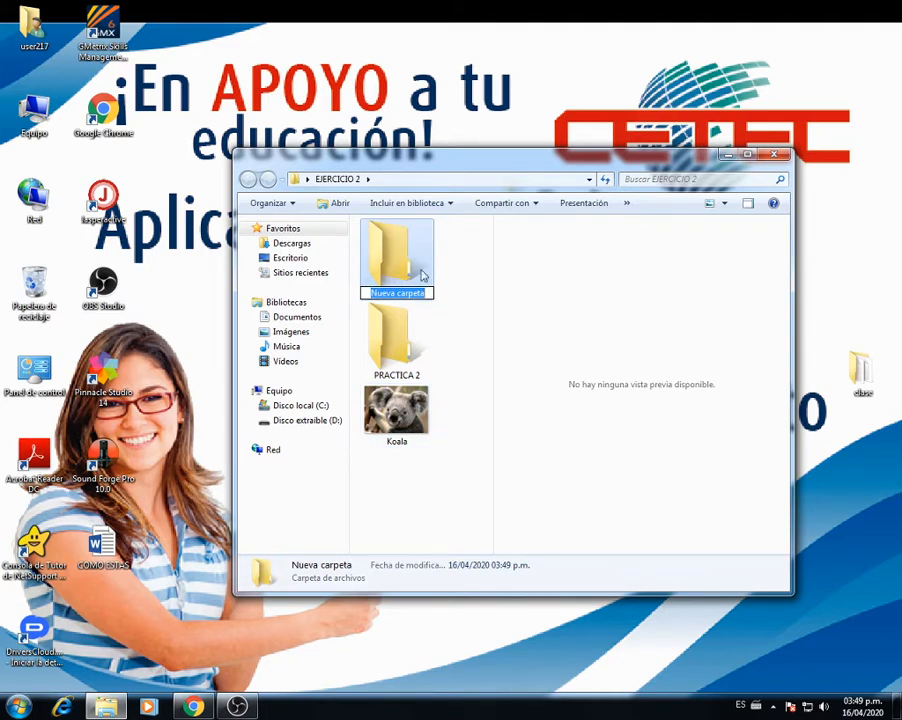
key(BackSpace)
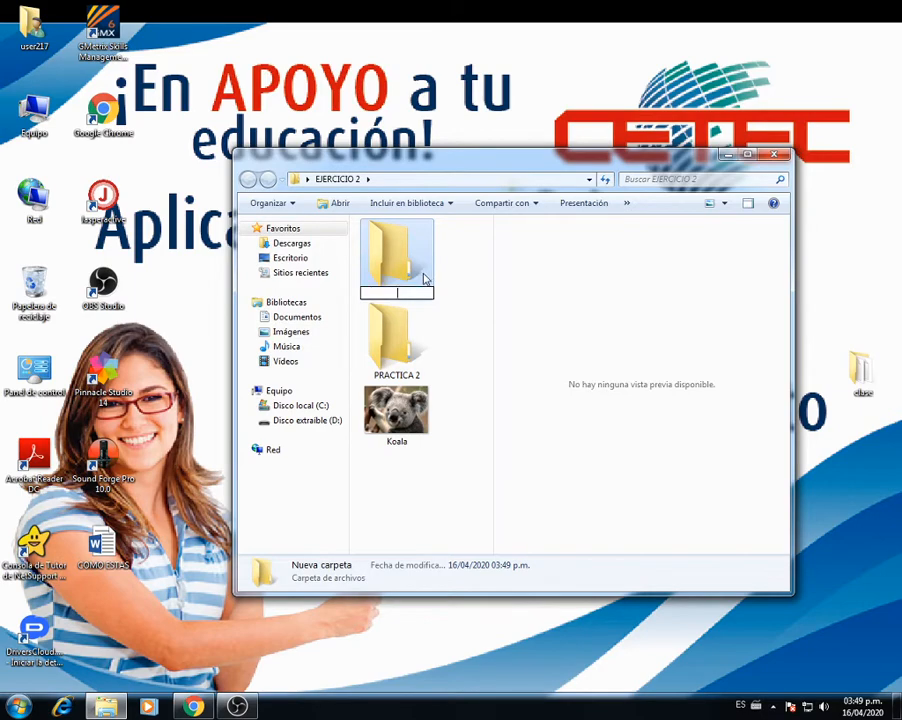
click(516, 278)
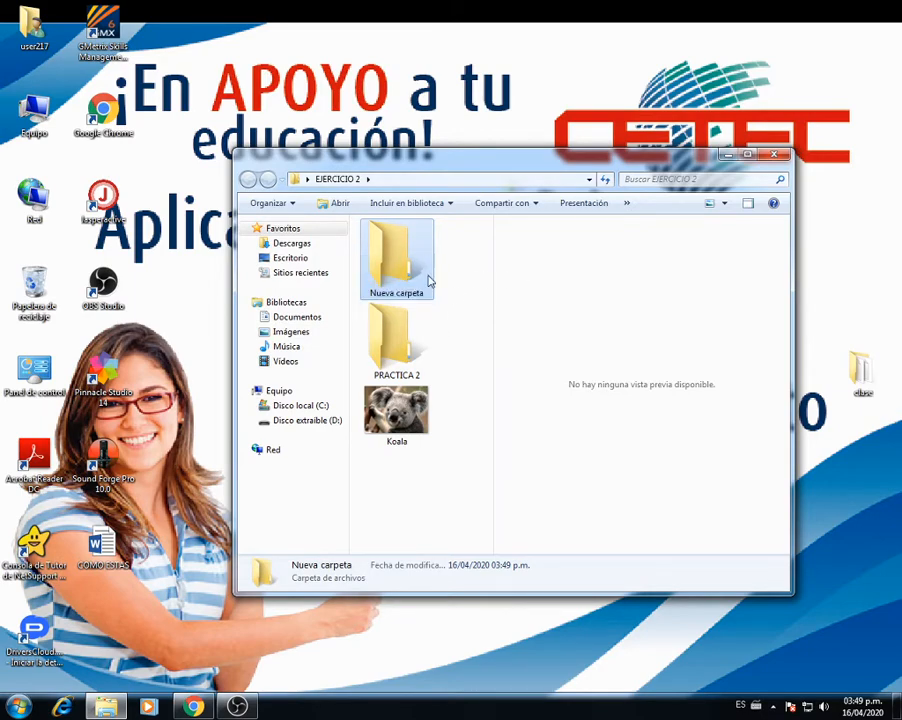
right_click(427, 280)
click(490, 527)
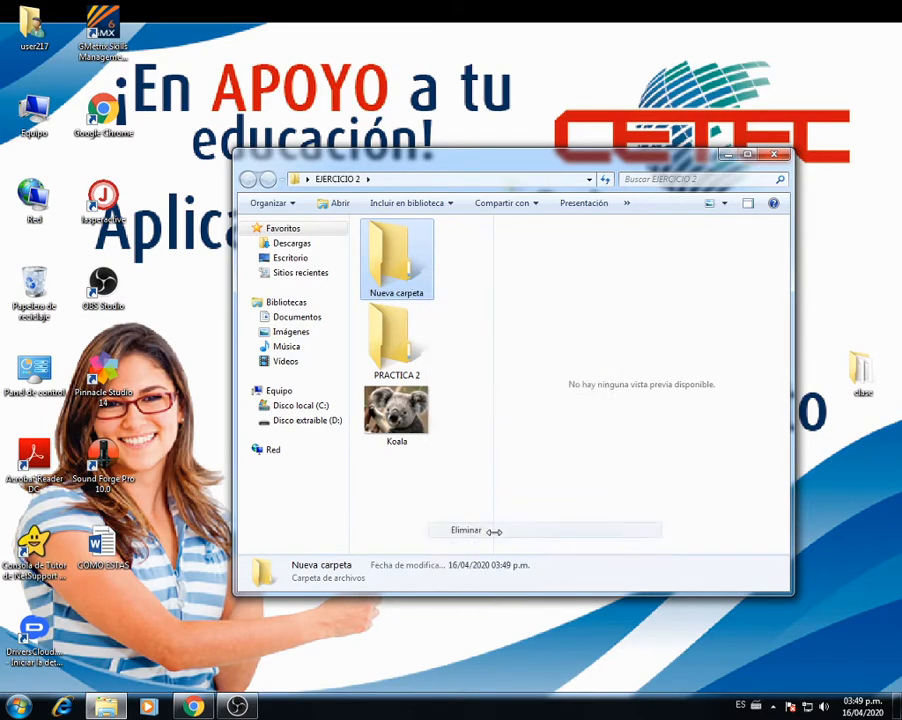
click(505, 410)
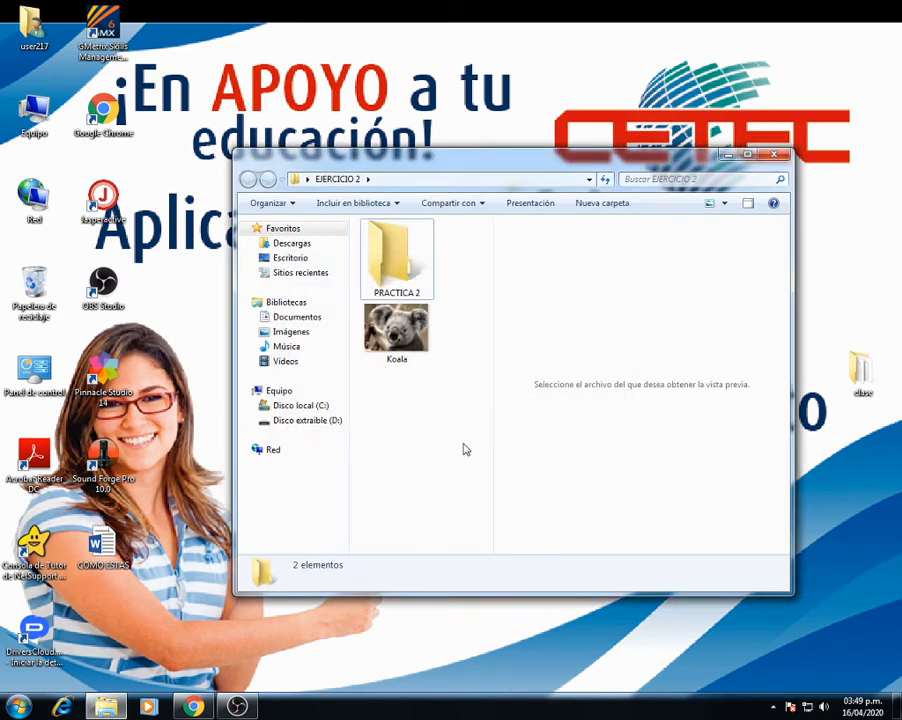
Step: Delete the PRACTICA 2 subfolder to the recycle bin and clear the EJERCICIO 2 window off the desktop
click(433, 270)
right_click(433, 268)
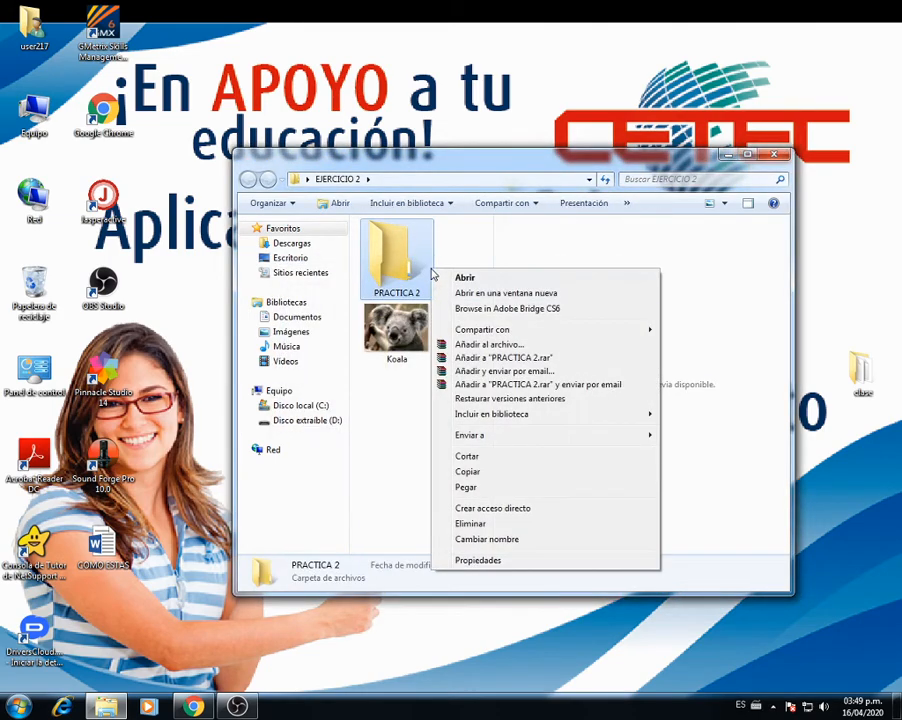
click(521, 526)
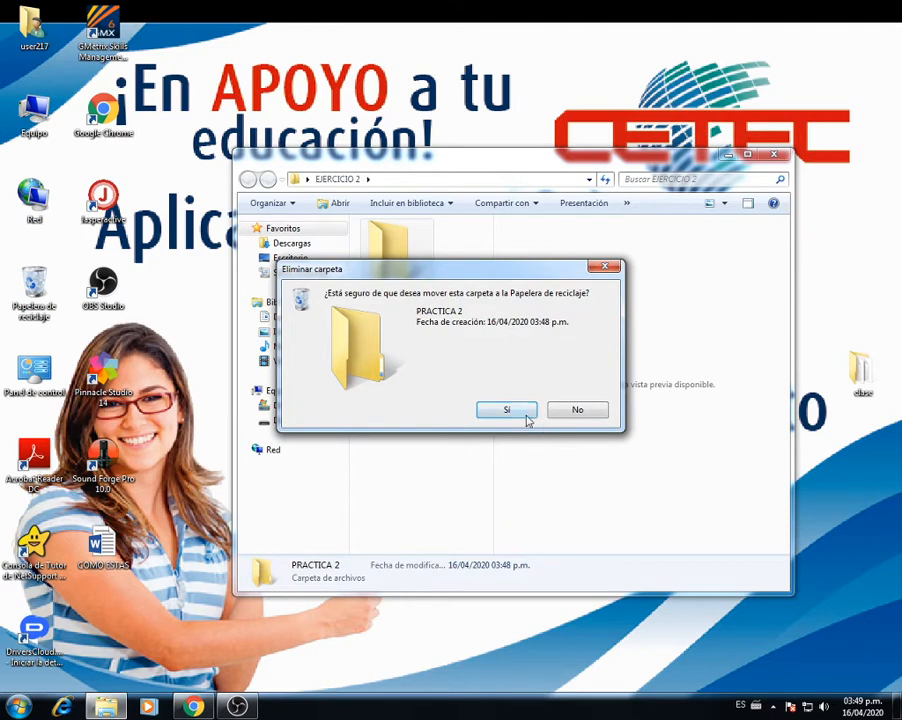
click(525, 418)
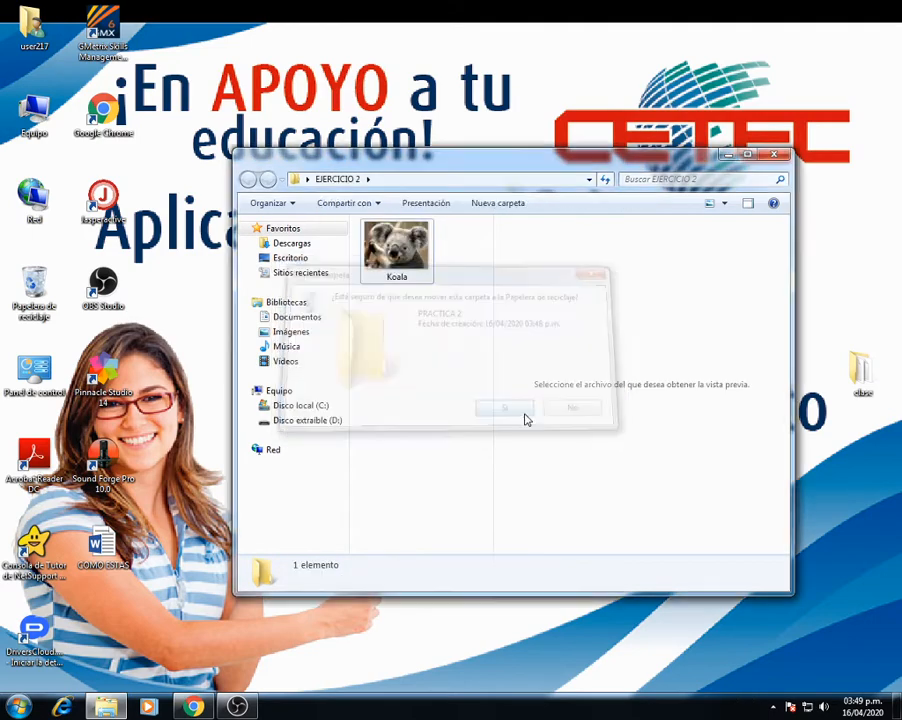
click(728, 156)
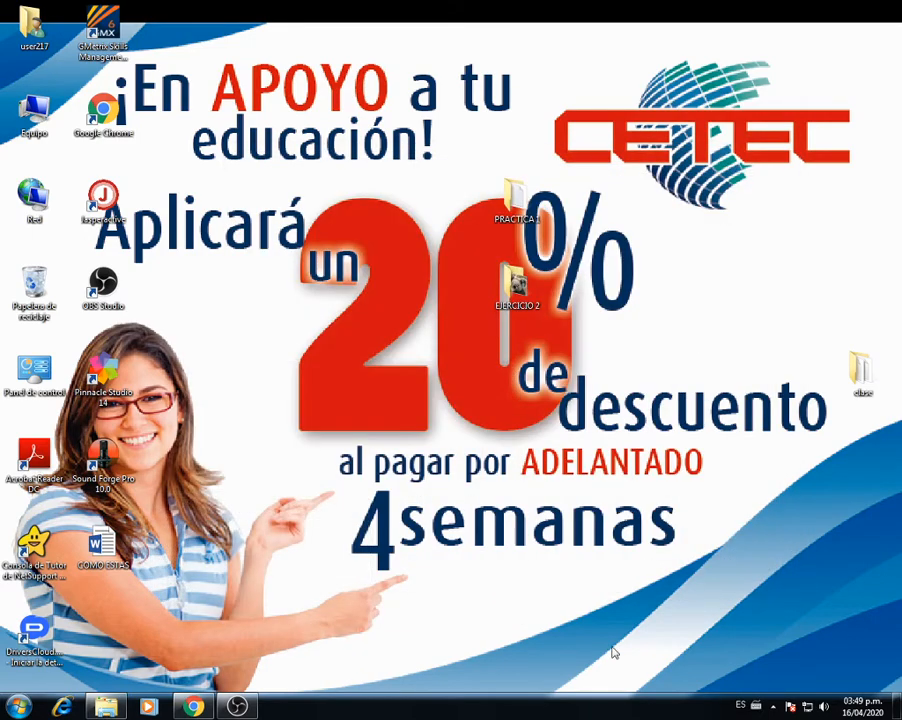